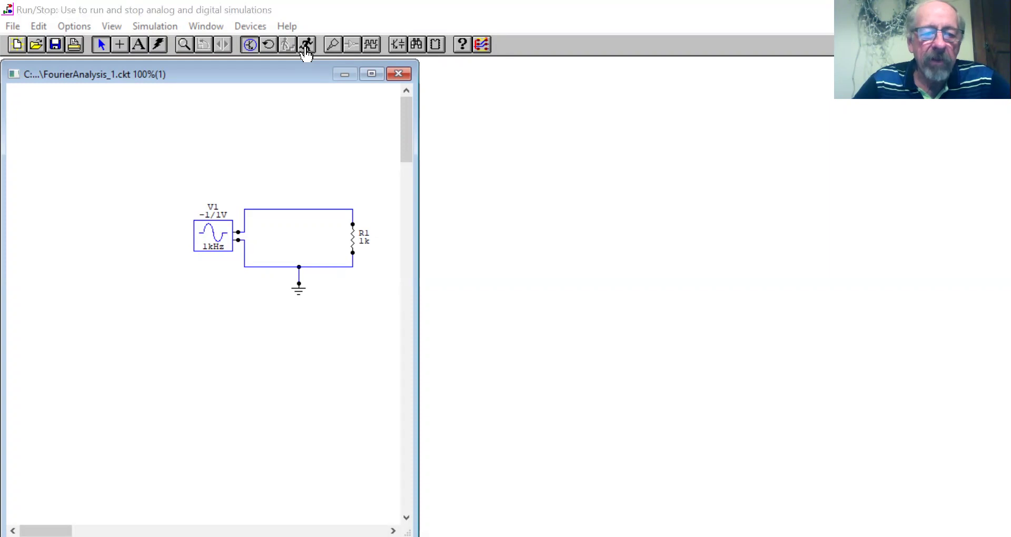
Run the simulation of the sine source and R1 circuit to view its plots, and stop it.
click(306, 45)
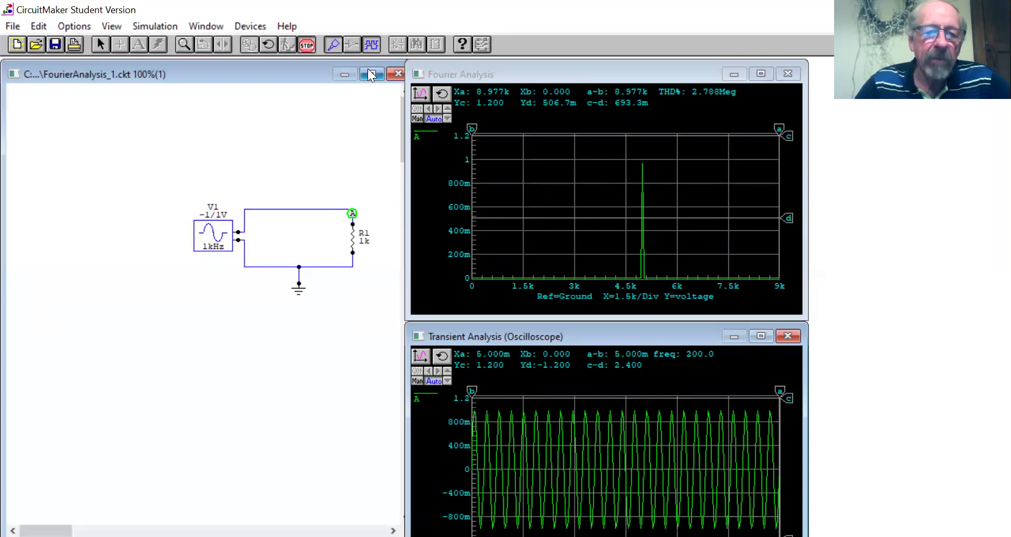
click(307, 46)
Review the Transient/Fourier and AC analysis settings, keeping their existing values, and leave the analyses setup.
click(158, 26)
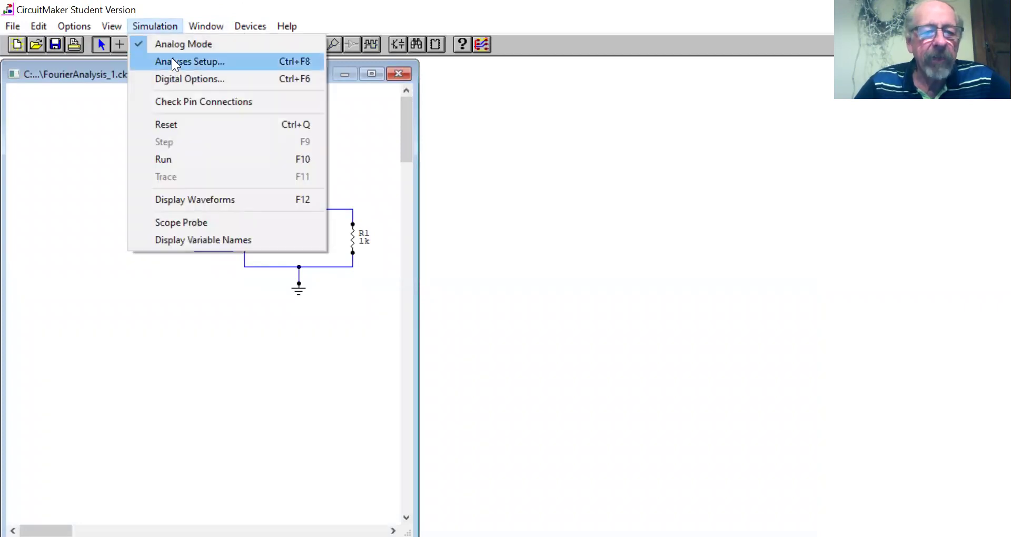
click(172, 61)
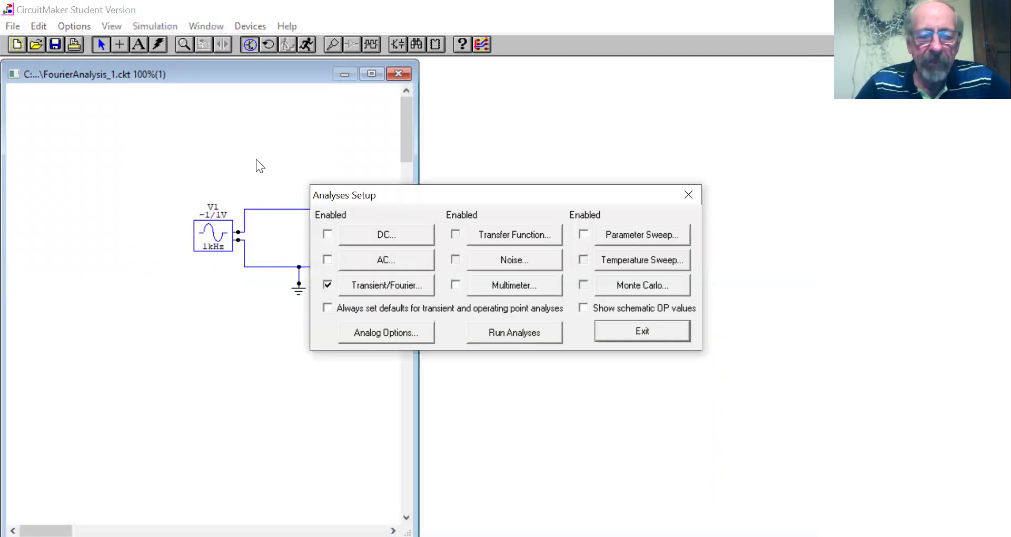
click(372, 284)
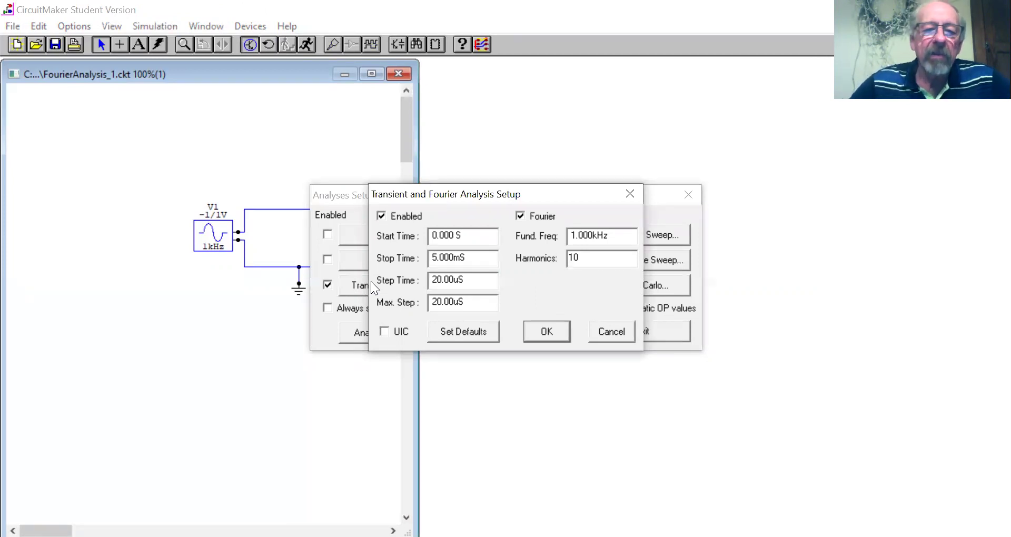
click(546, 331)
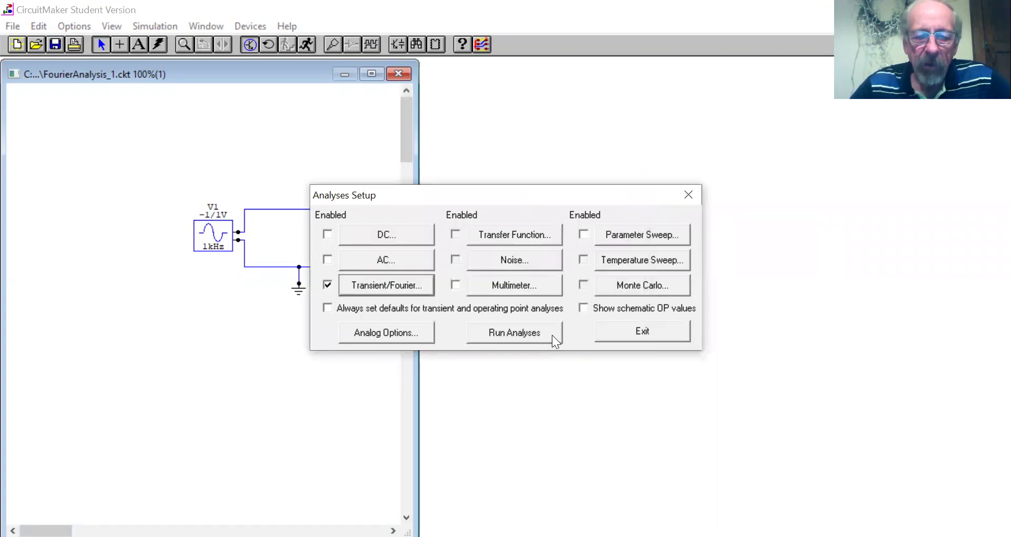
click(407, 257)
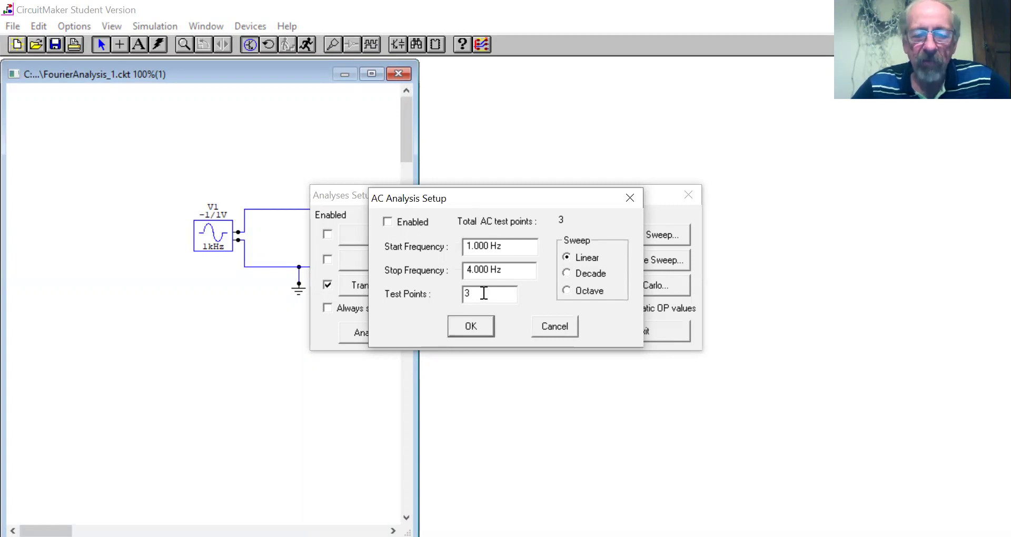
click(472, 328)
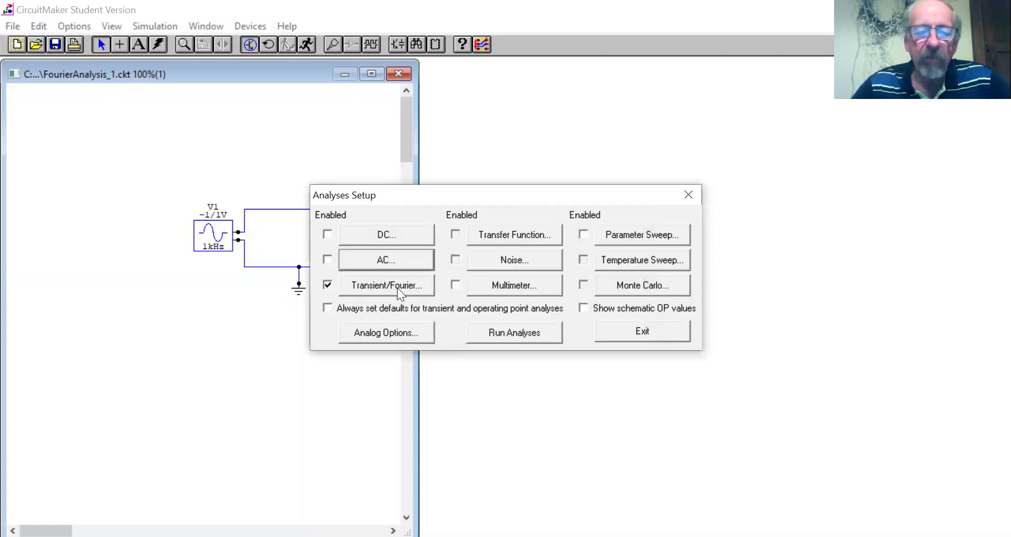
click(620, 333)
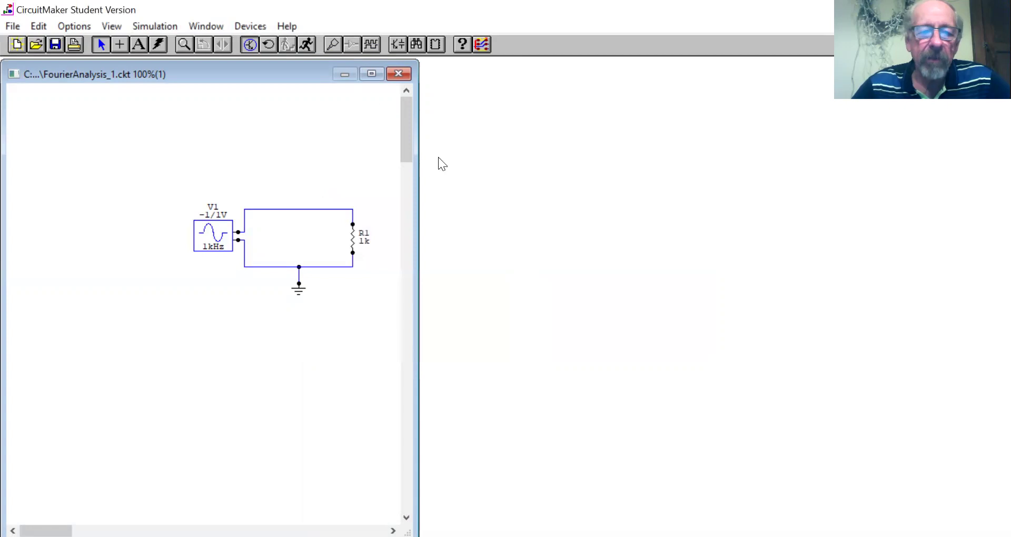
Run the simulation, close the transient oscilloscope plot and maximize the Fourier Analysis plot.
click(306, 44)
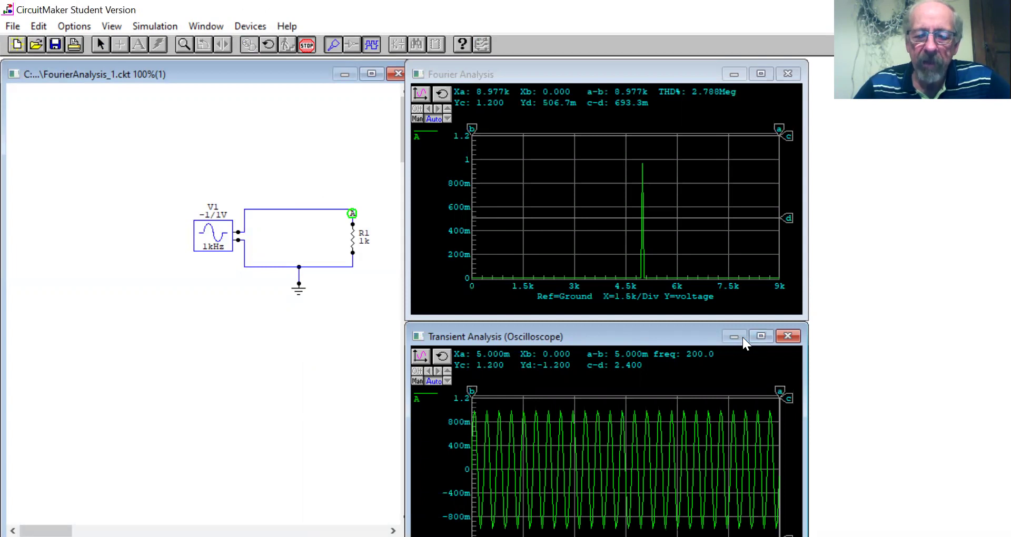
click(782, 337)
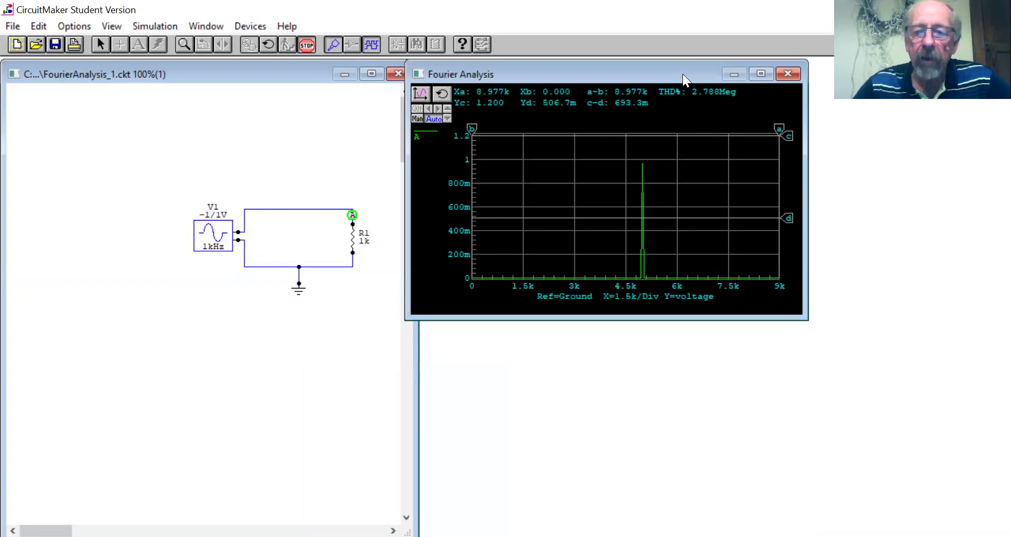
drag(682, 74, 604, 92)
click(682, 95)
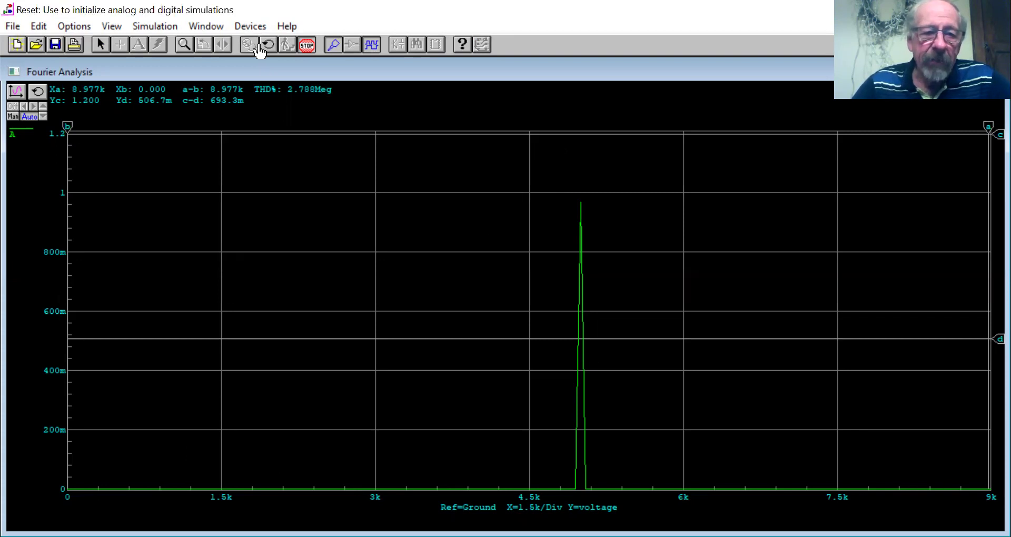
Rerun the simulation, examine the Transient Analysis waveform at full size and close that plot.
click(307, 45)
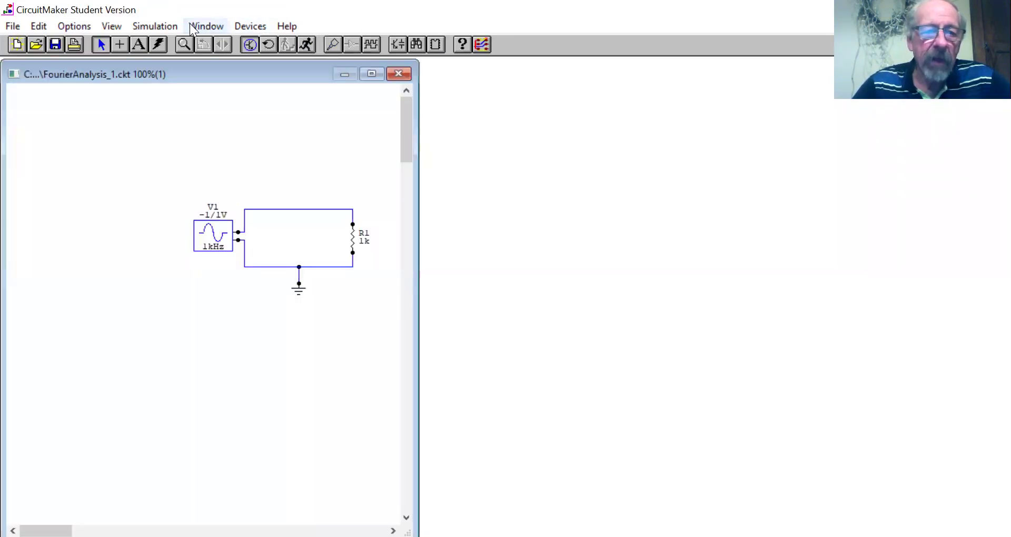
click(306, 46)
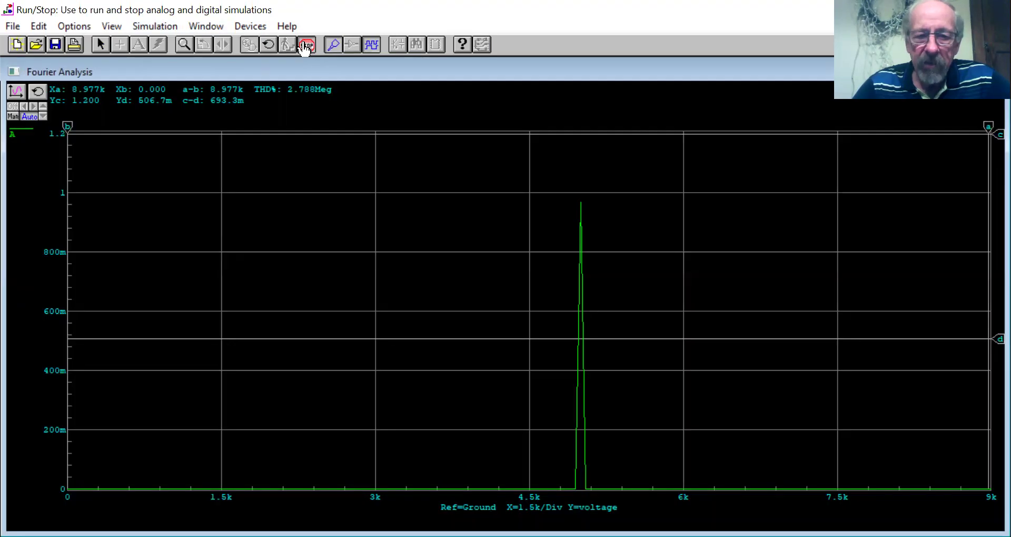
click(206, 26)
click(232, 120)
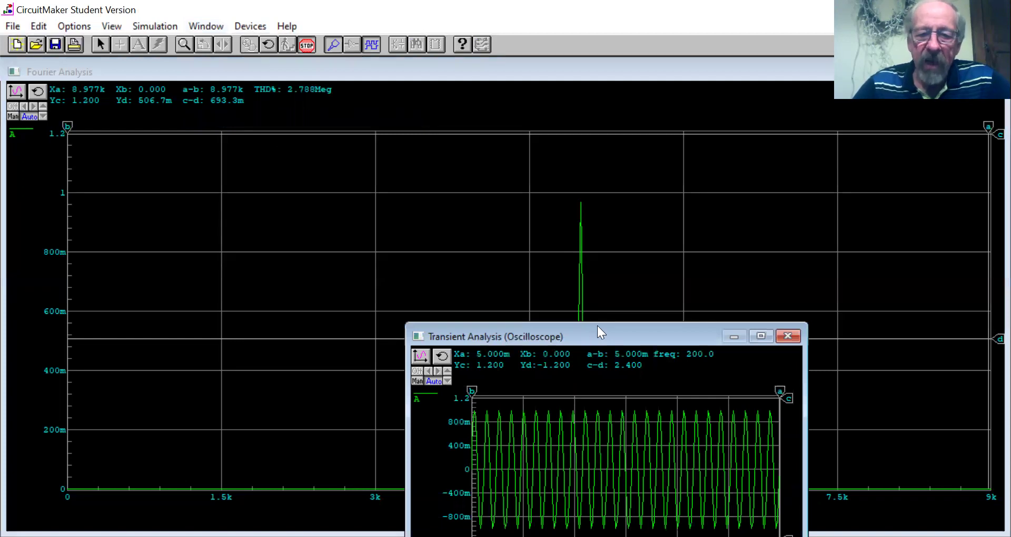
drag(599, 331, 608, 196)
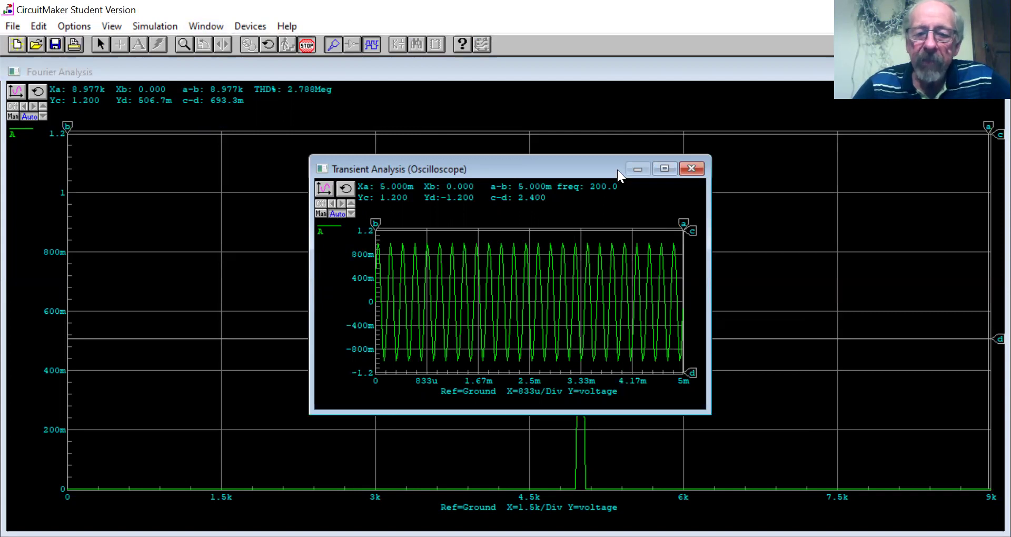
click(664, 168)
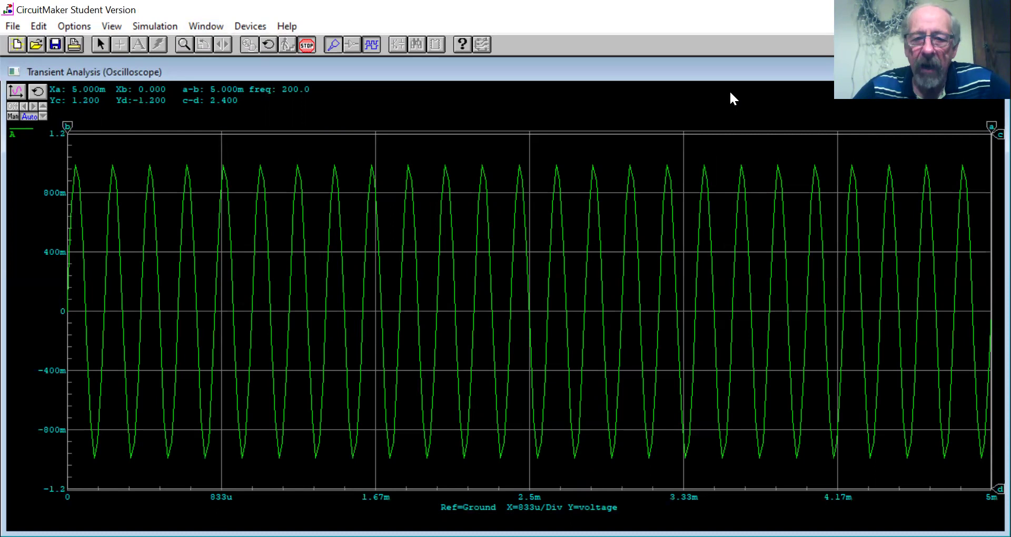
double_click(732, 75)
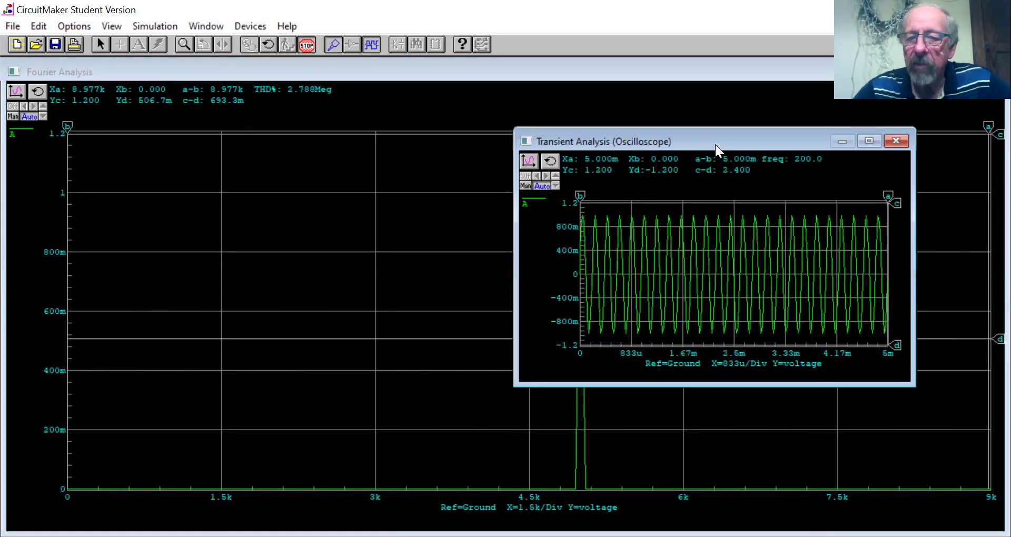
click(895, 141)
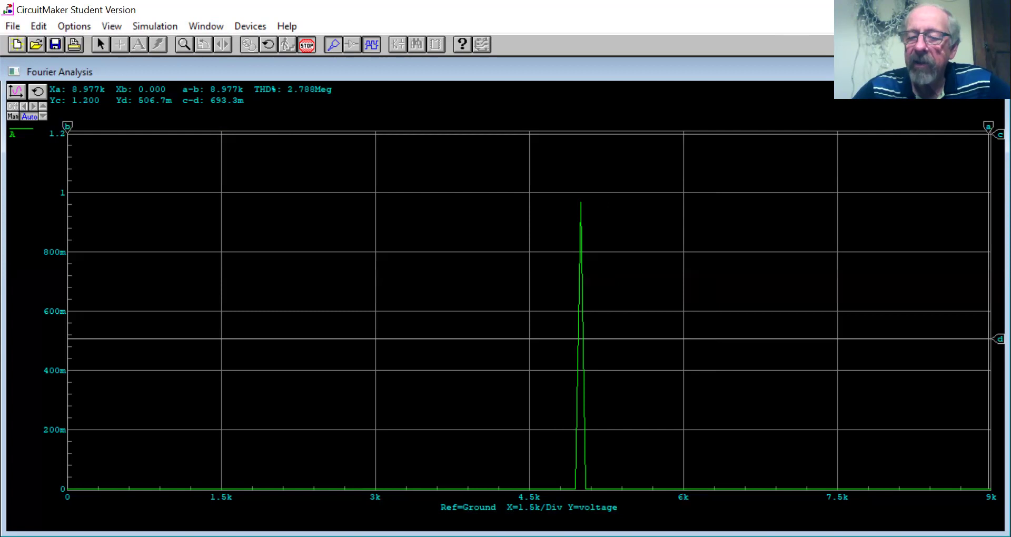
Restore the Fourier Analysis plot beside the schematic and probe the upper wire just before R1.
click(962, 71)
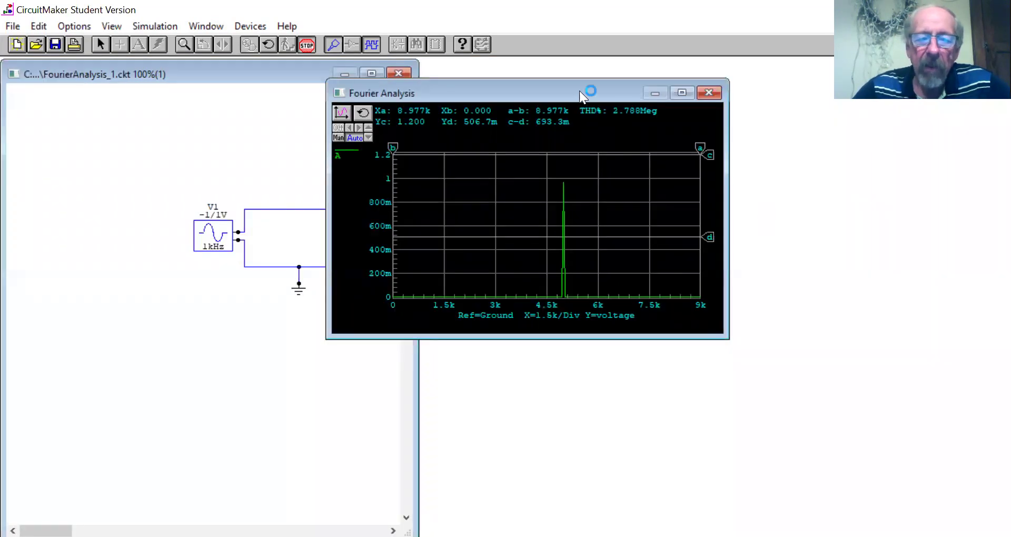
drag(578, 93, 709, 198)
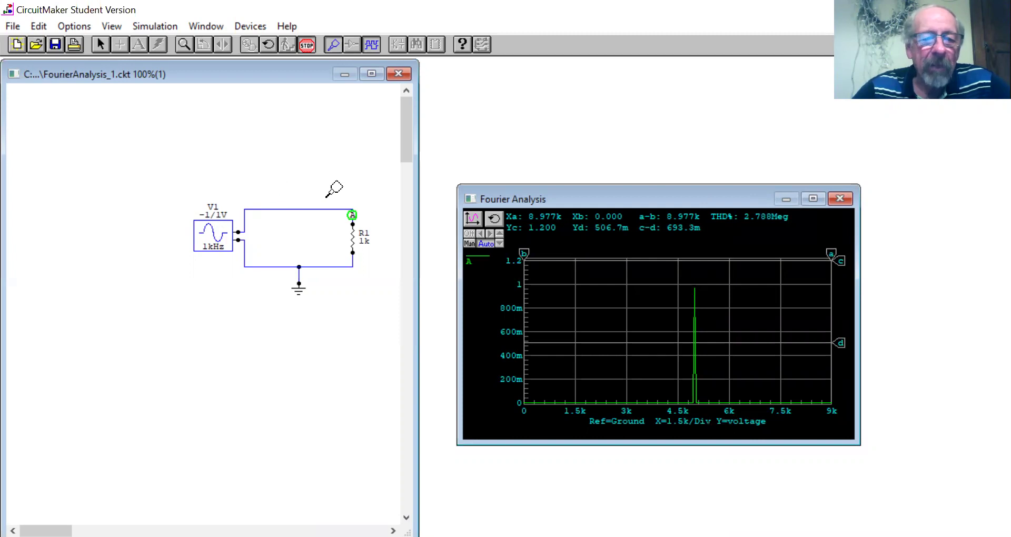
click(343, 206)
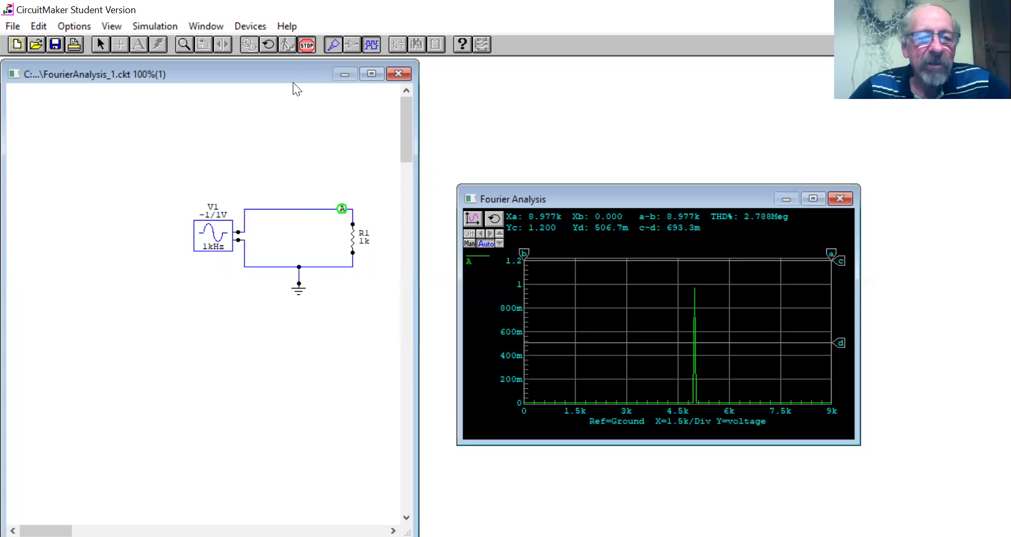
Stop the simulation and set the frequency of sine source V1 to 2 kHz.
click(308, 45)
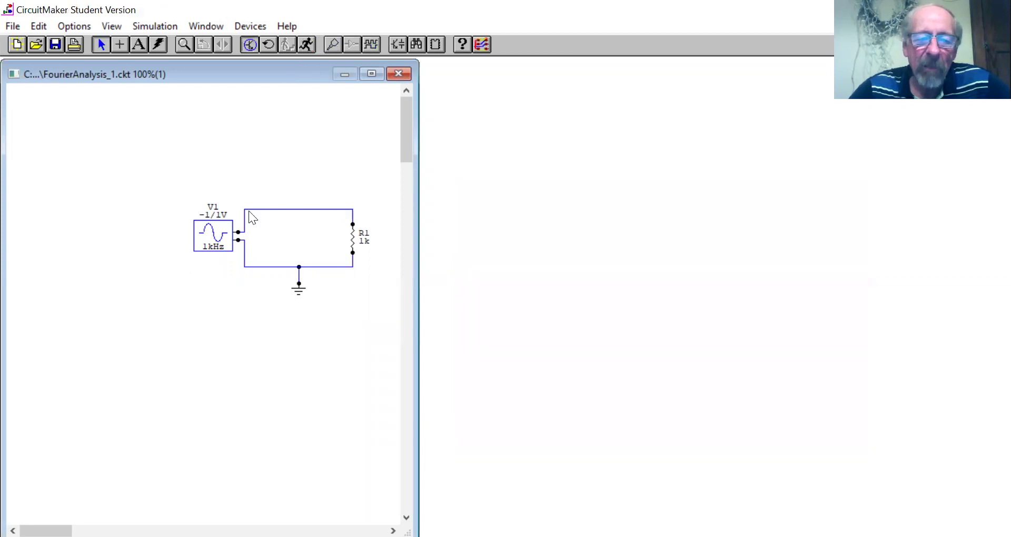
right_click(221, 241)
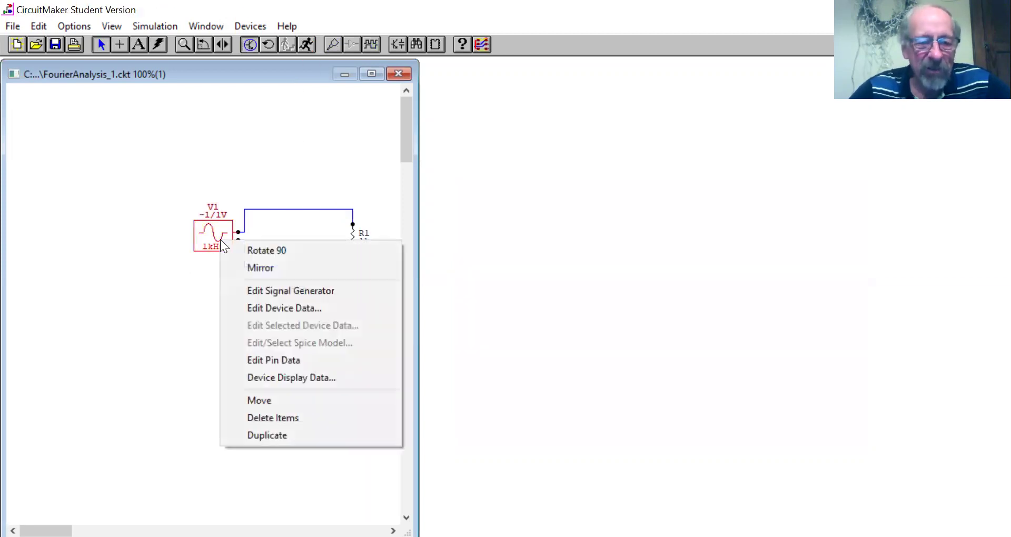
click(266, 291)
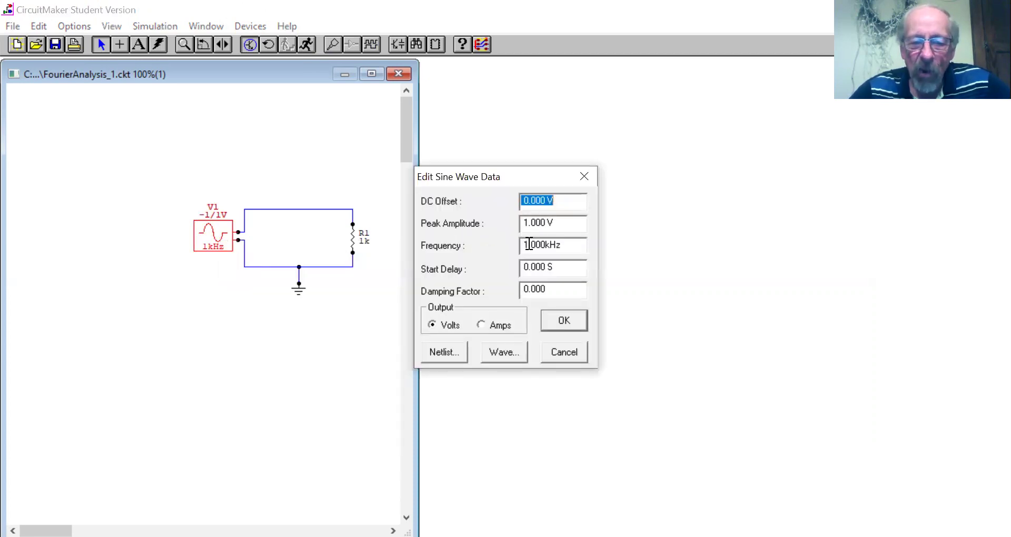
click(528, 244)
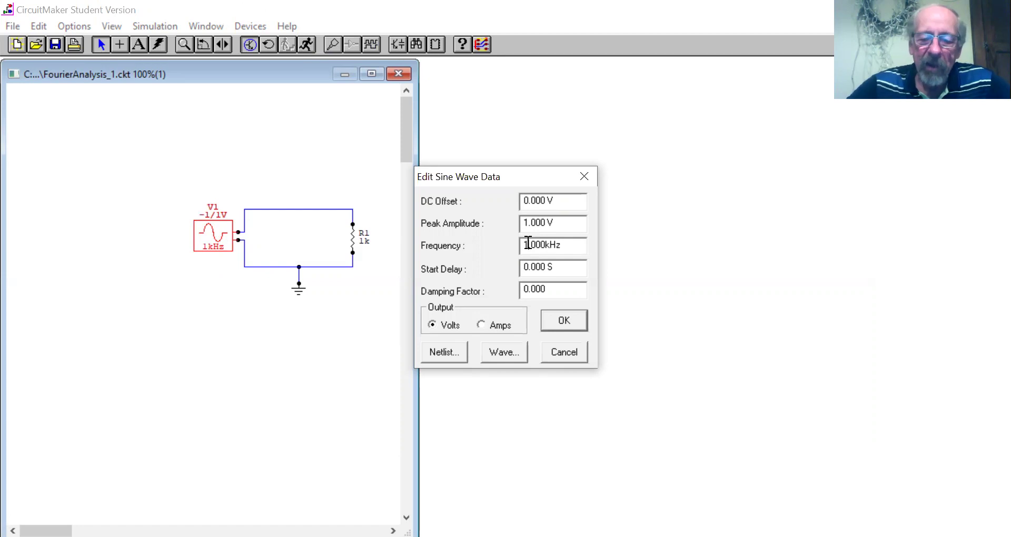
key(BackSpace)
text(2)
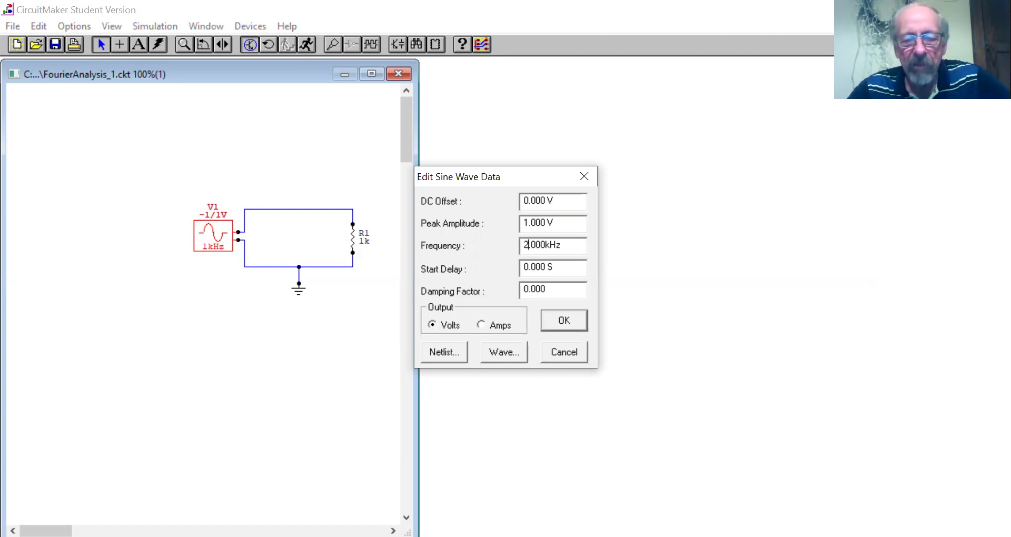
click(558, 325)
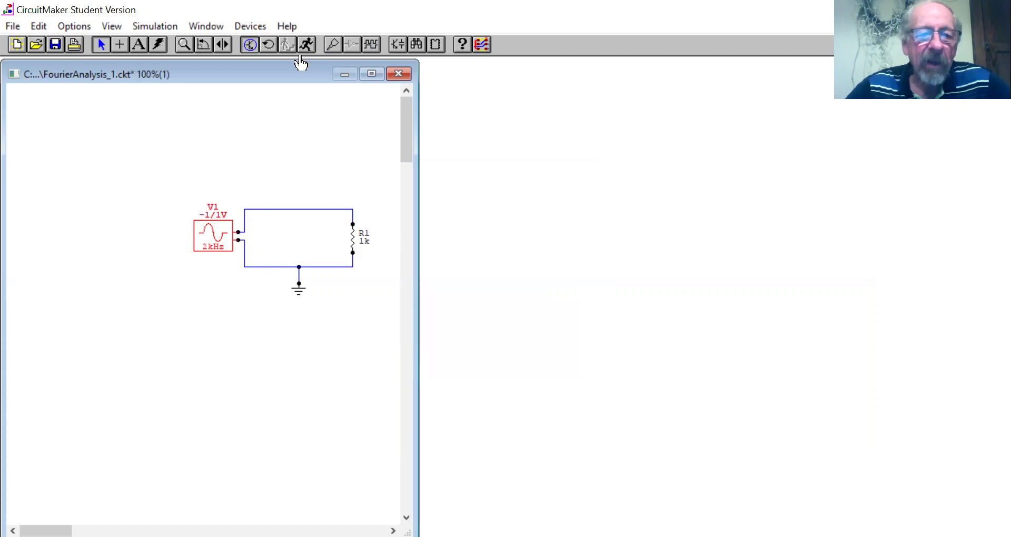
Run the simulation and place cursor a on the spectral peak in the maximized Fourier Analysis plot.
click(304, 47)
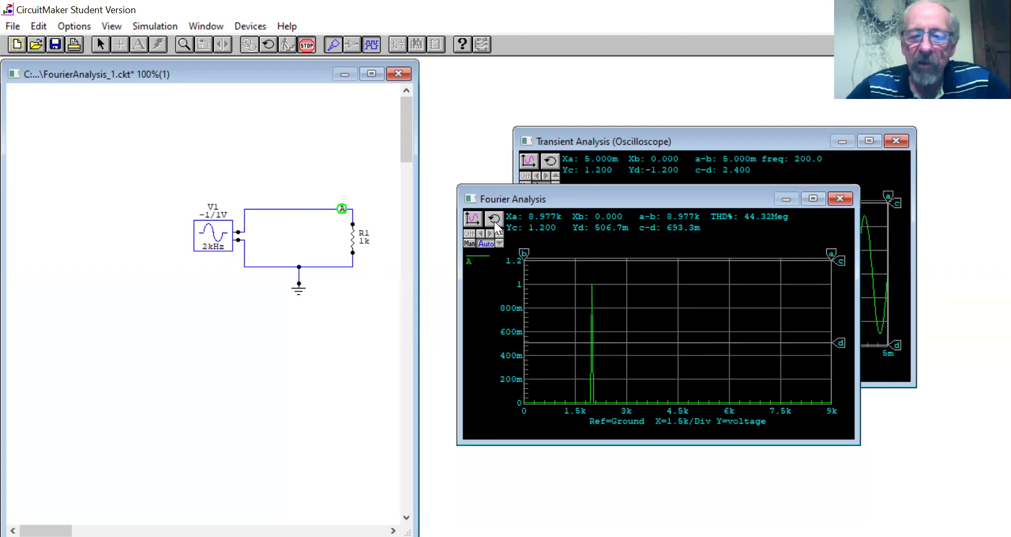
click(814, 195)
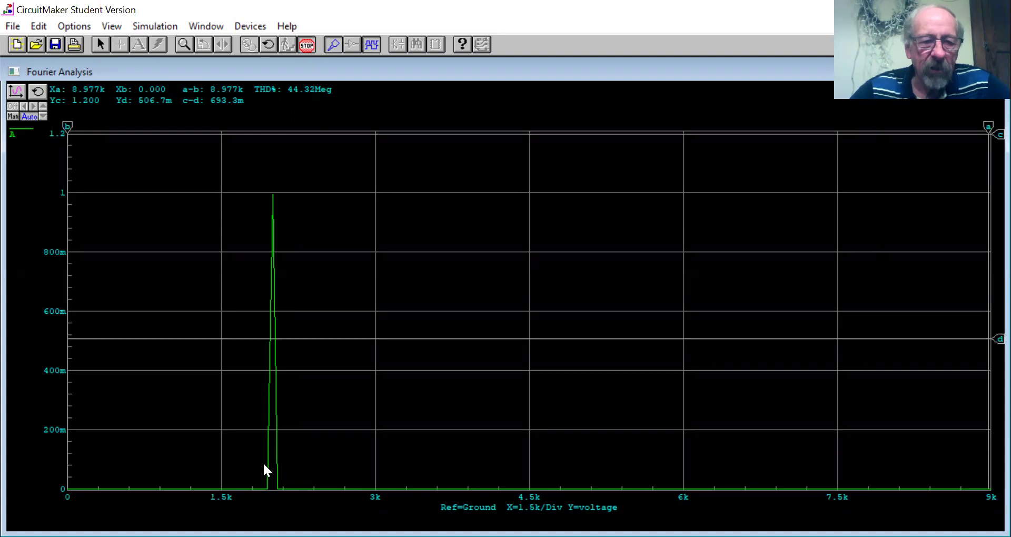
mouse_move(988, 127)
mouse_down()
mouse_move(272, 126)
mouse_move(257, 207)
mouse_move(321, 238)
mouse_up()
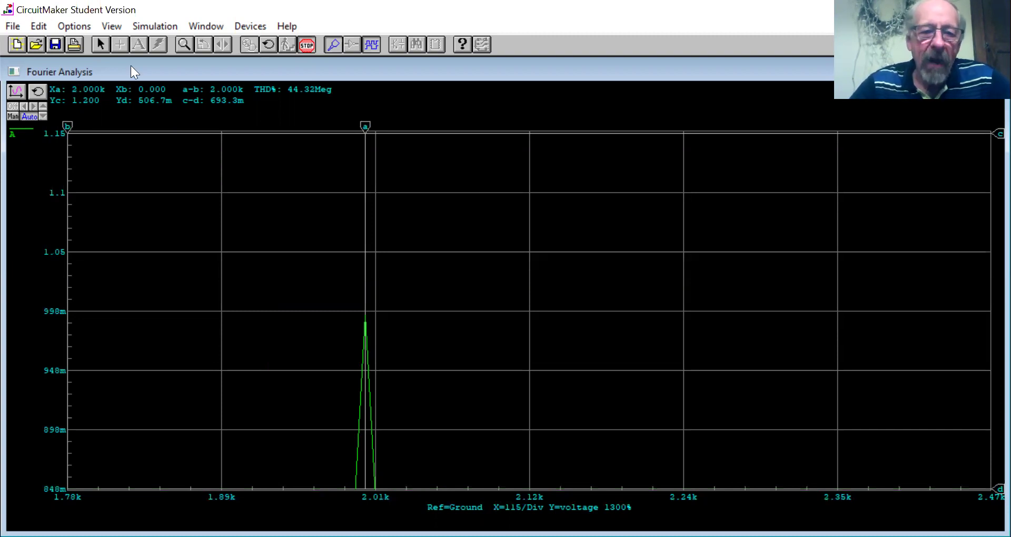
Stop the simulation and set the frequency of sine source V1 to 1 kHz.
click(306, 47)
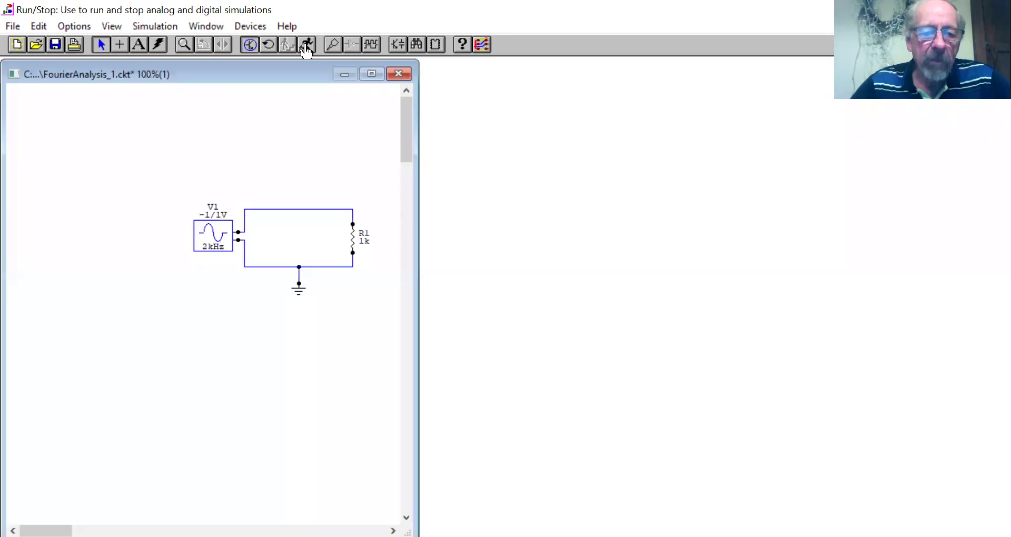
right_click(209, 239)
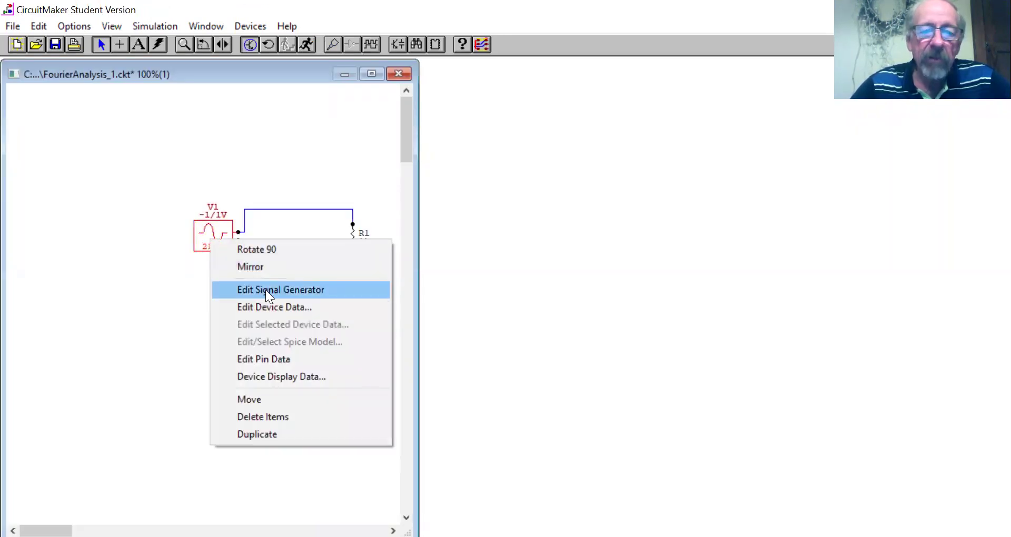
click(265, 289)
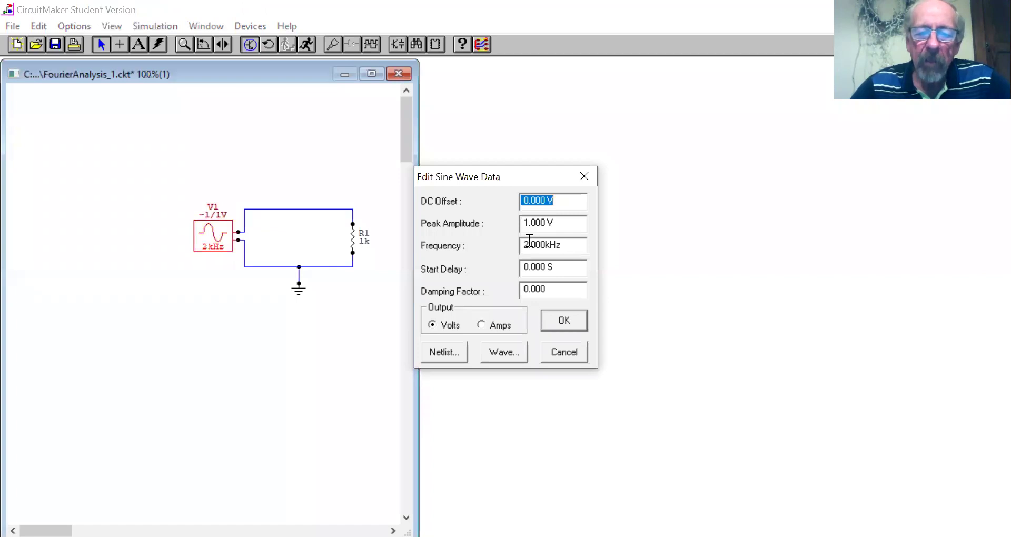
click(529, 243)
drag(530, 244, 524, 244)
text(1)
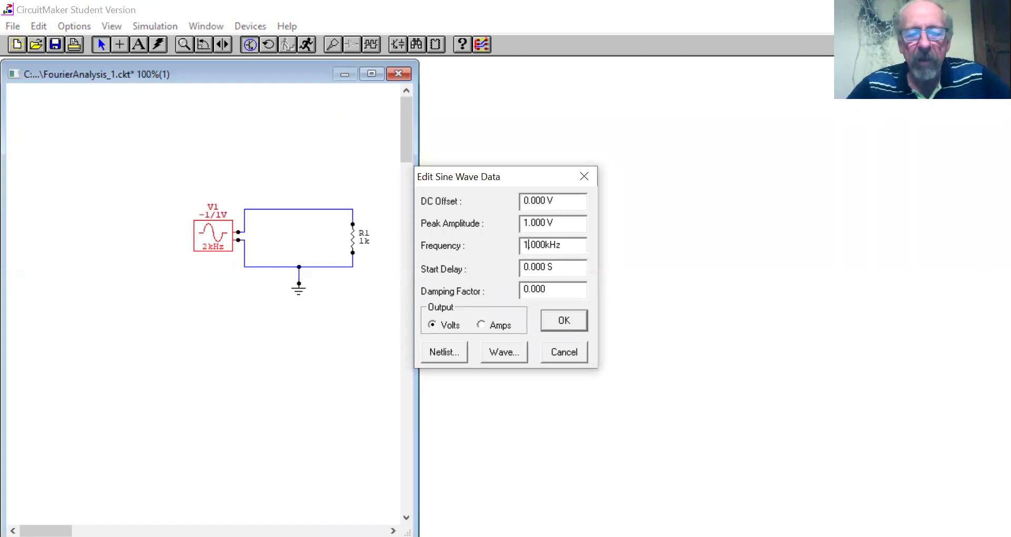
click(546, 316)
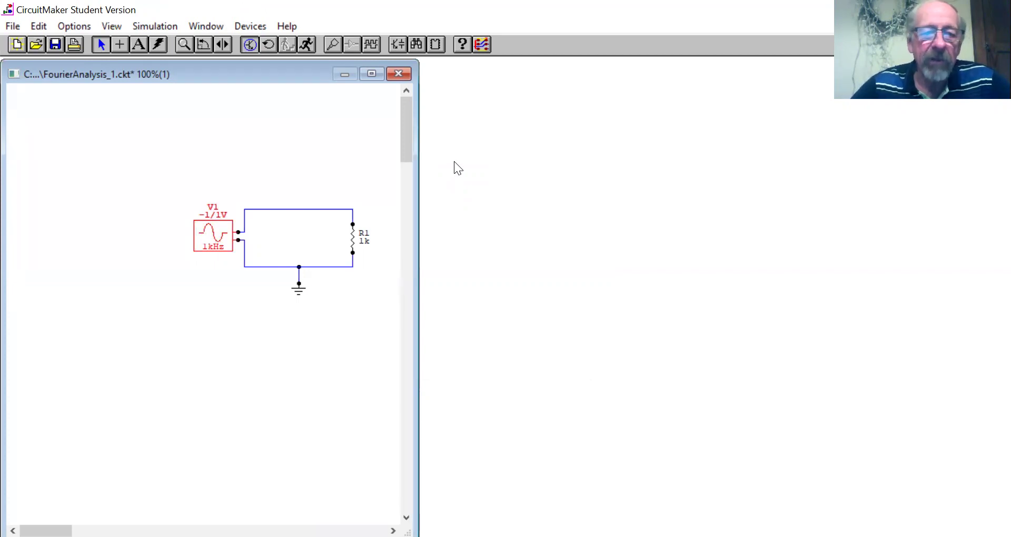
Run the simulation, keeping only the Fourier Analysis plot below the schematic, and probe the upper wire's corner above R1.
click(307, 44)
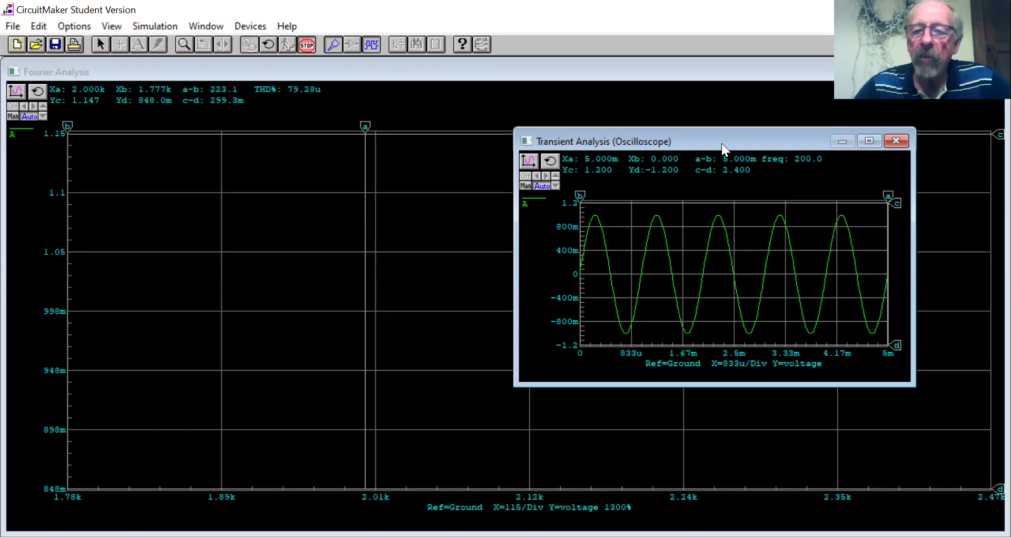
click(895, 141)
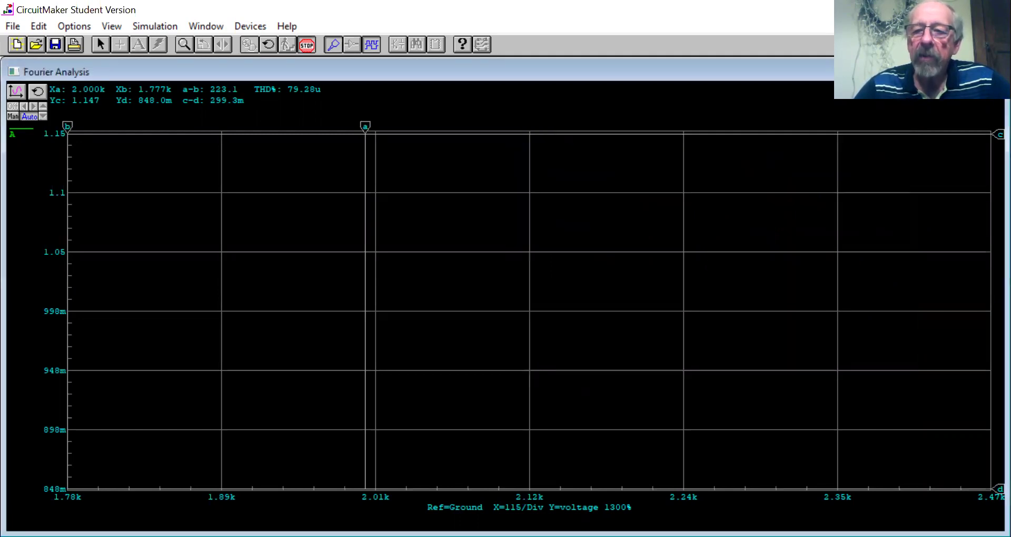
drag(607, 59, 630, 259)
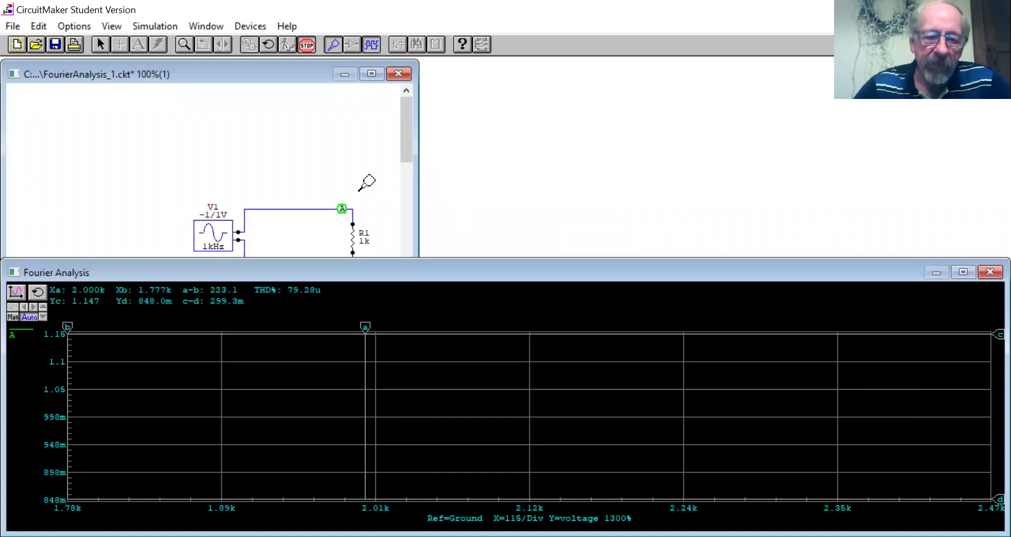
click(351, 204)
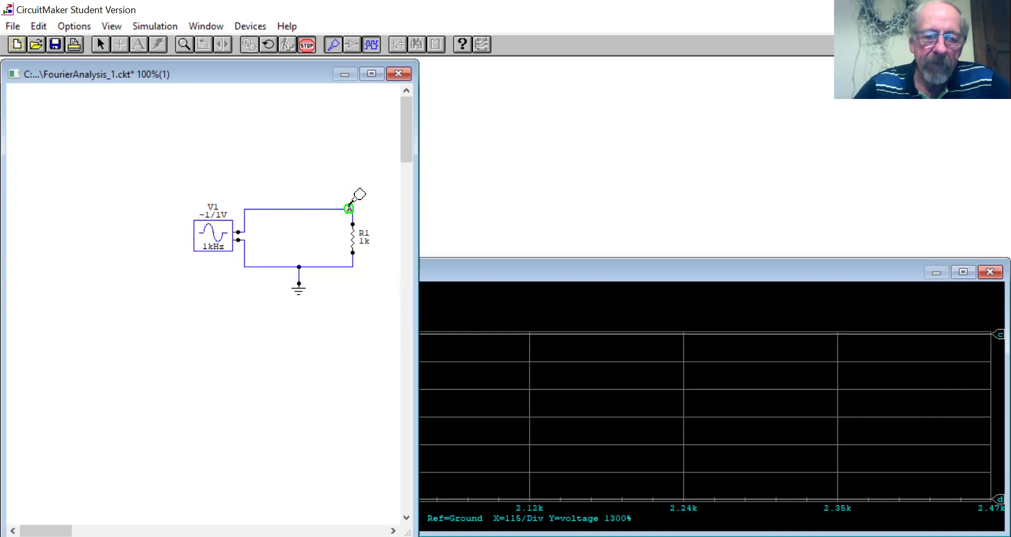
Reset the Fourier Analysis plot to full scale and place cursor a on the magnified spectral peak at about 1 kHz.
click(498, 264)
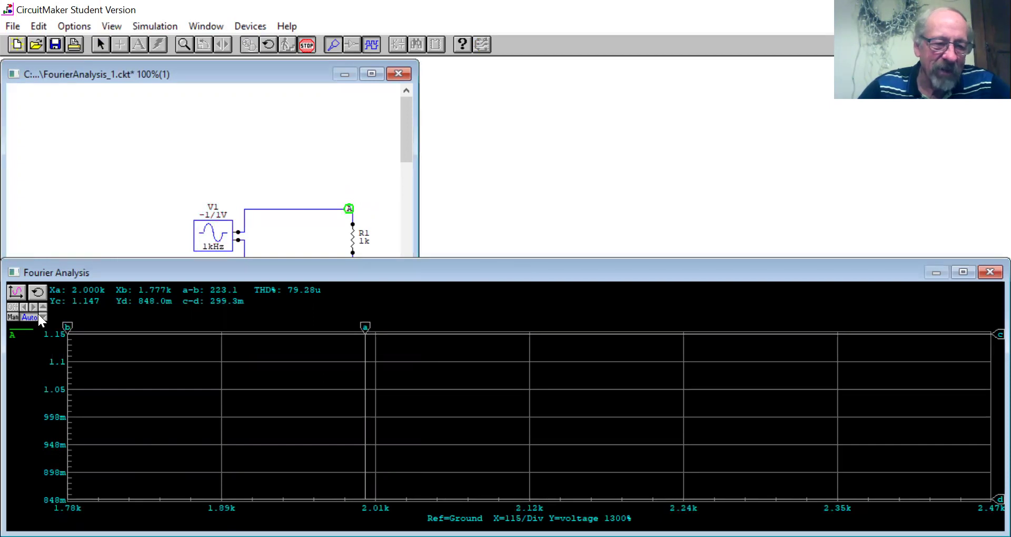
click(37, 293)
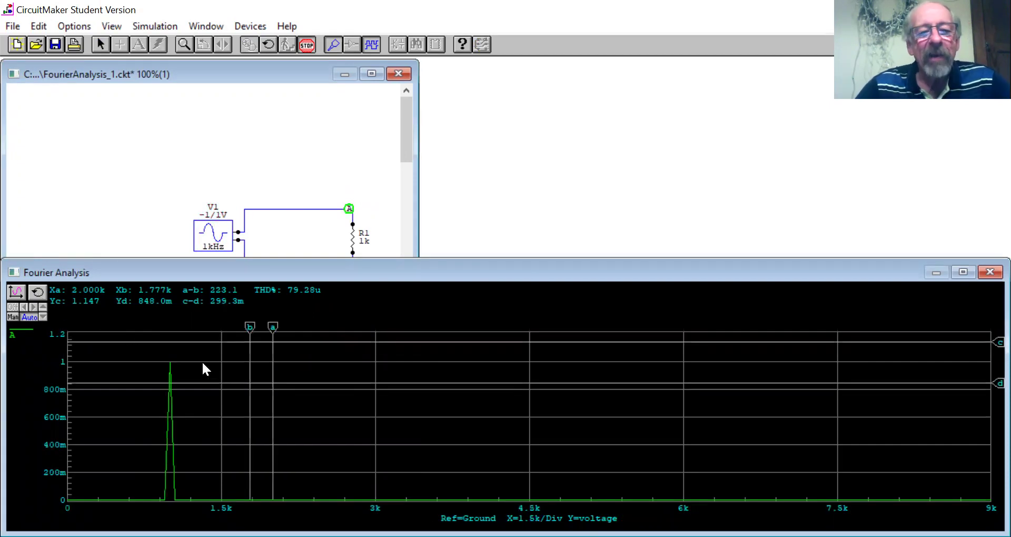
click(963, 273)
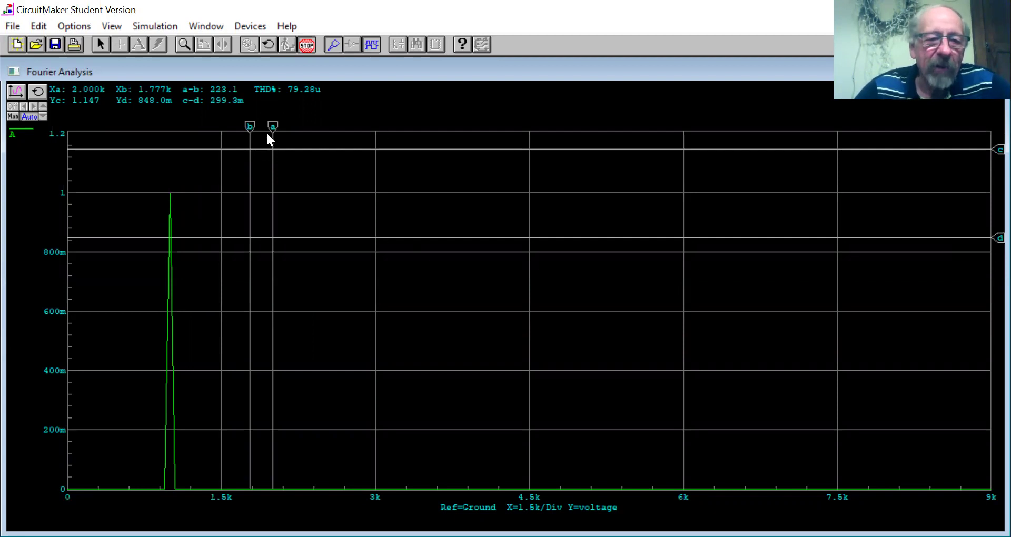
drag(275, 128, 169, 126)
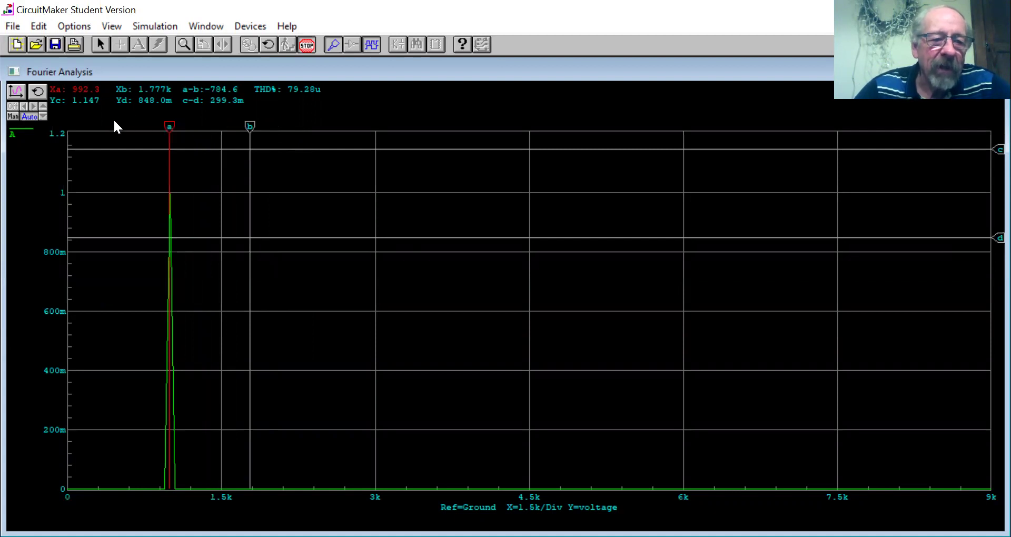
drag(171, 214, 201, 232)
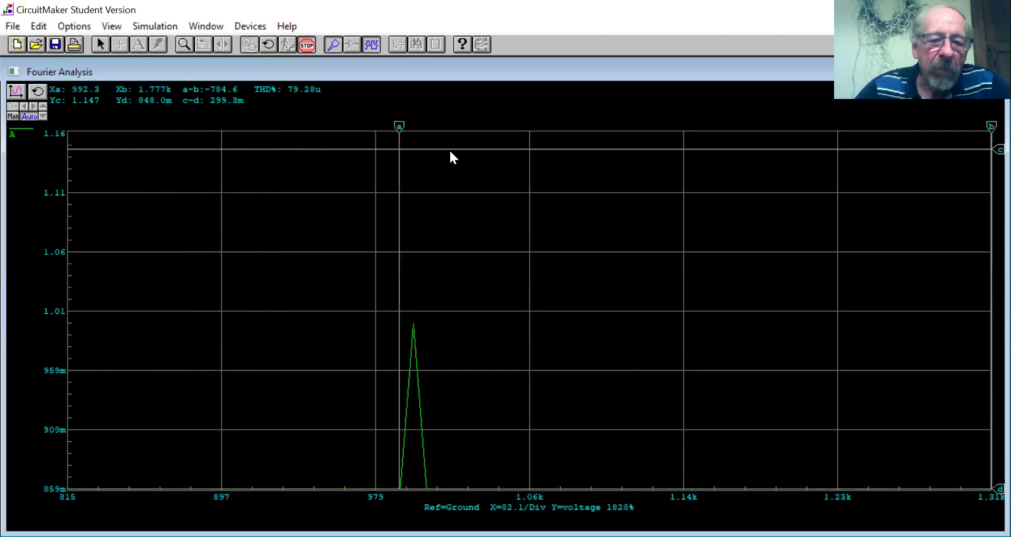
drag(399, 125, 413, 126)
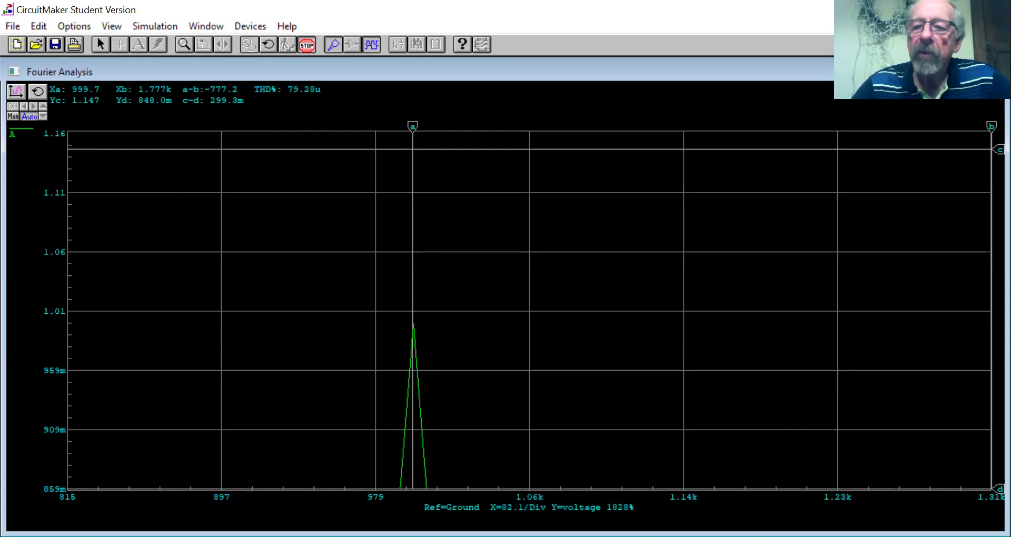
Stop the simulation and switch source V1 from a sine wave to a pulse waveform.
click(963, 72)
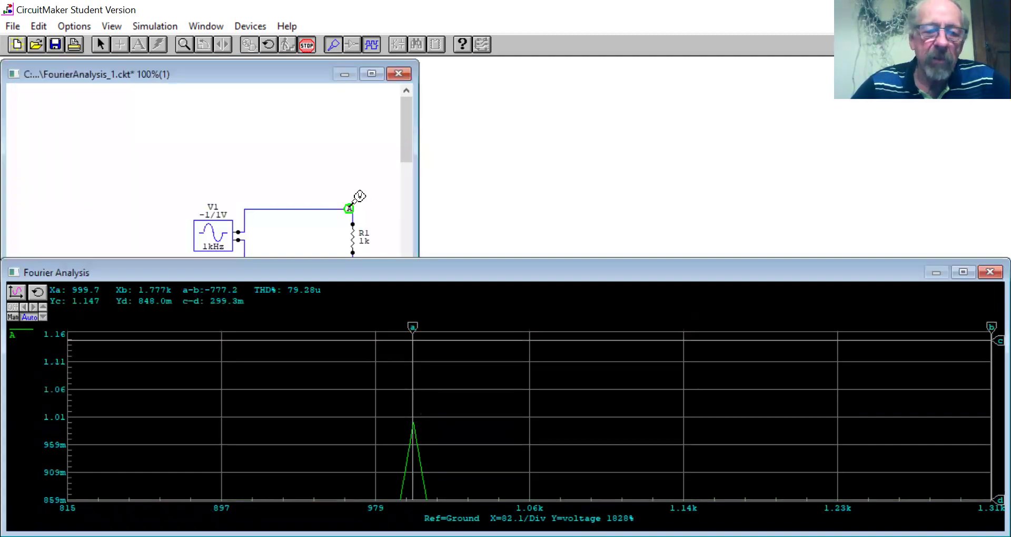
click(307, 45)
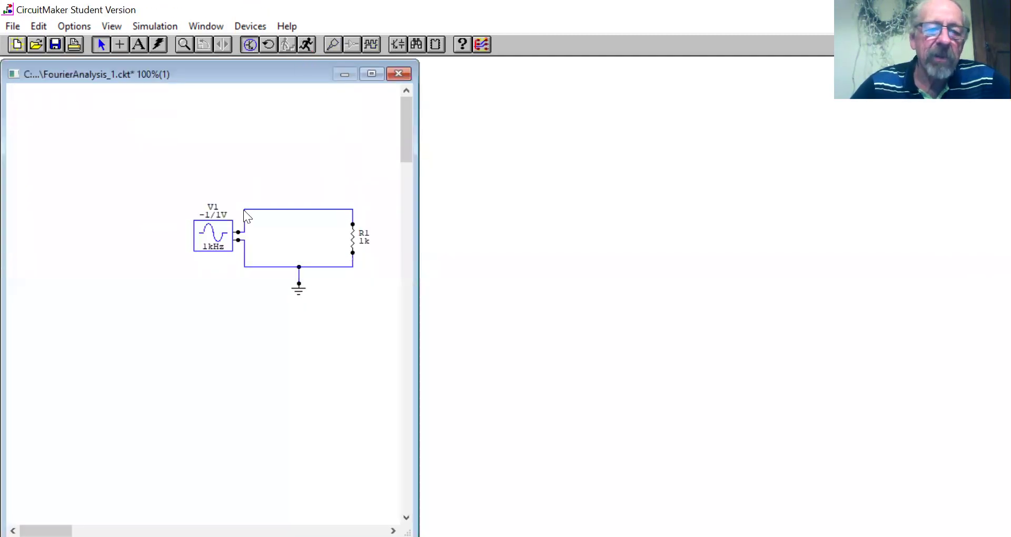
click(223, 233)
right_click(221, 229)
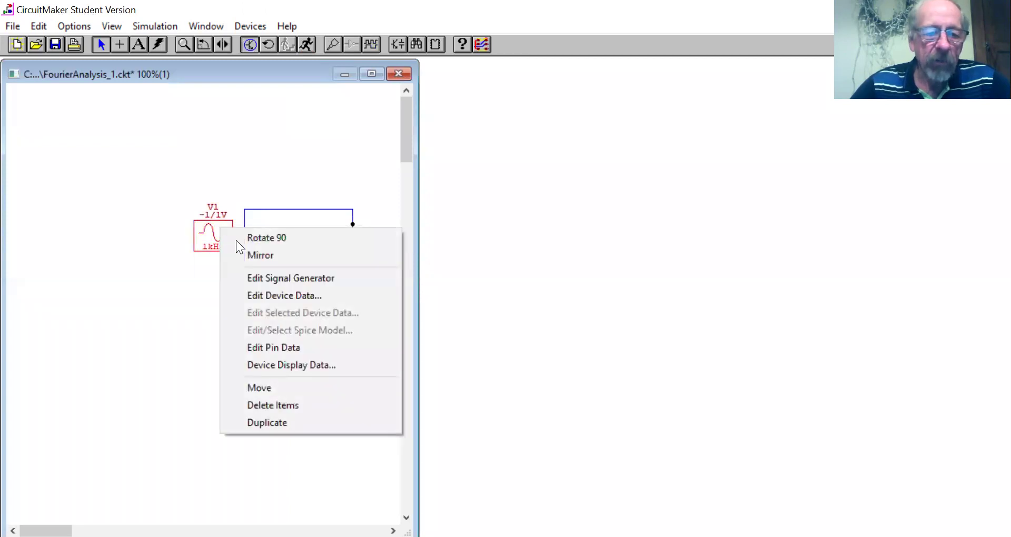
click(273, 275)
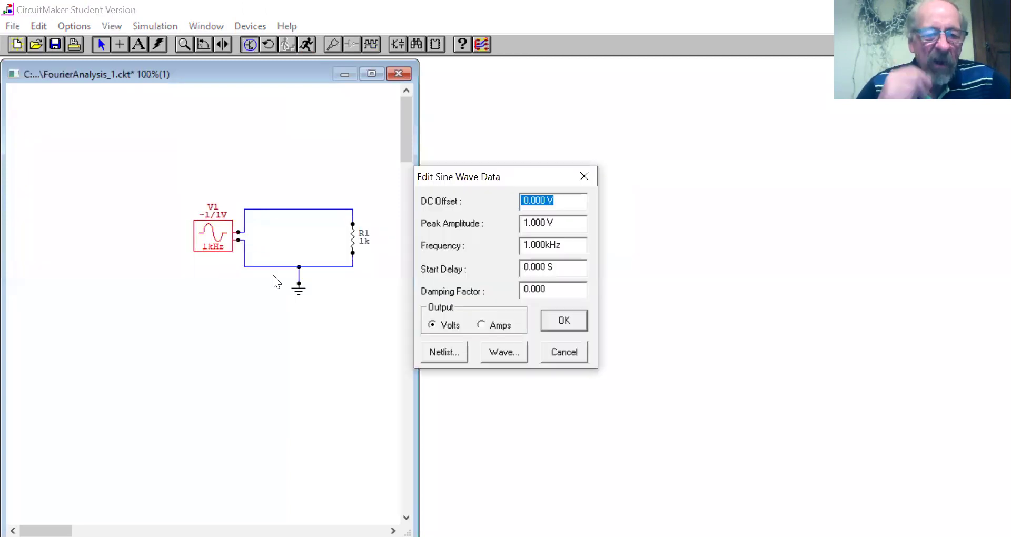
click(494, 355)
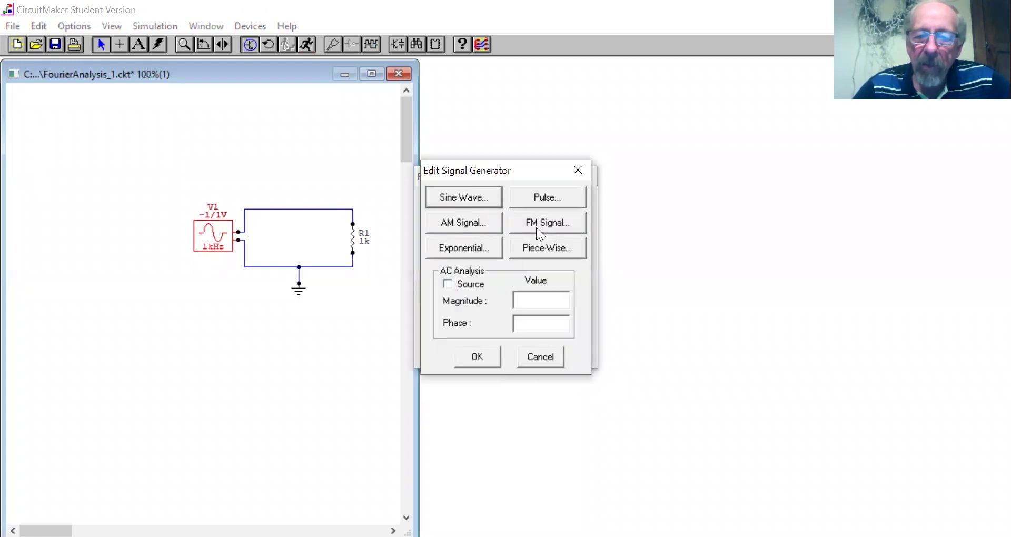
click(551, 195)
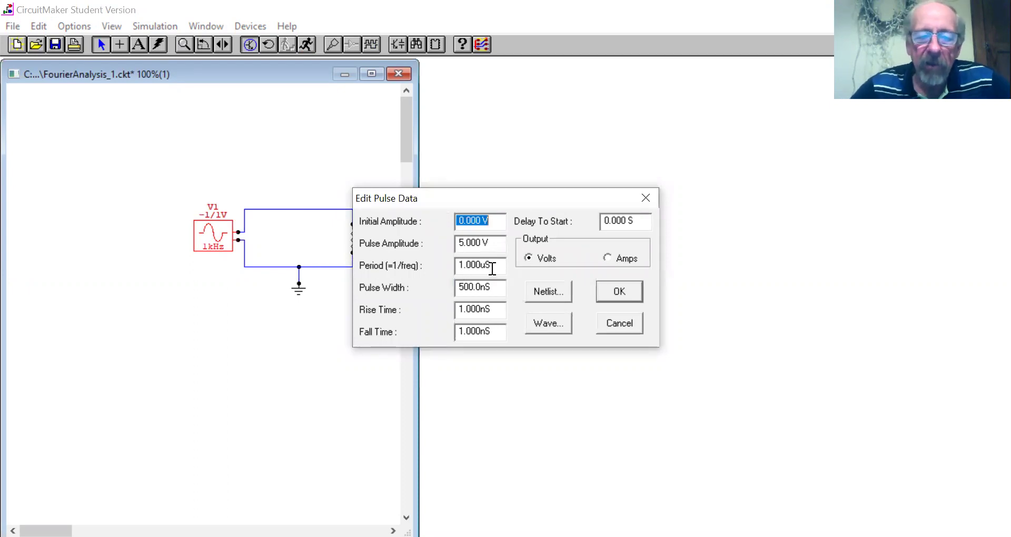
Set the pulse period of V1 to 1 mS and its pulse width to 500 uS.
click(485, 264)
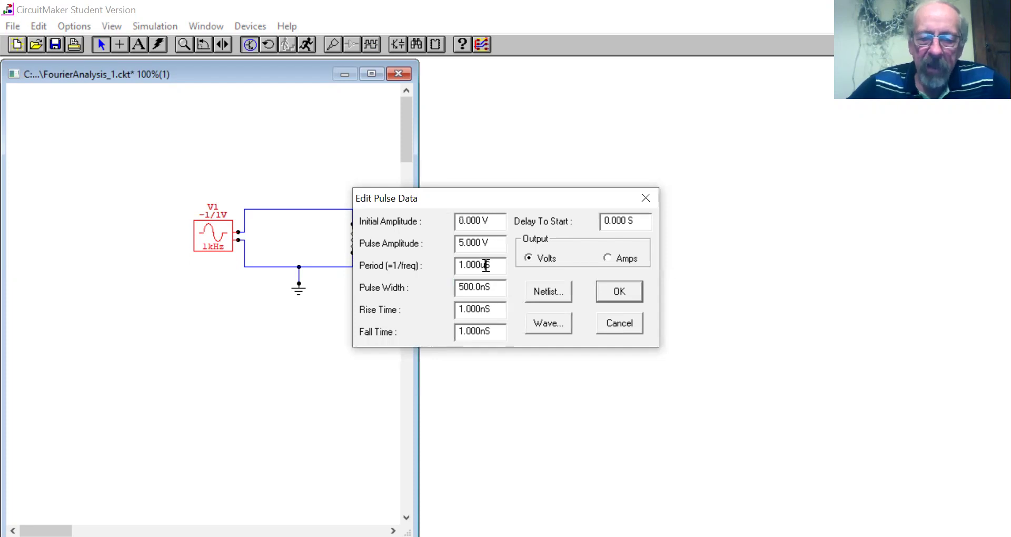
key(BackSpace)
text(m)
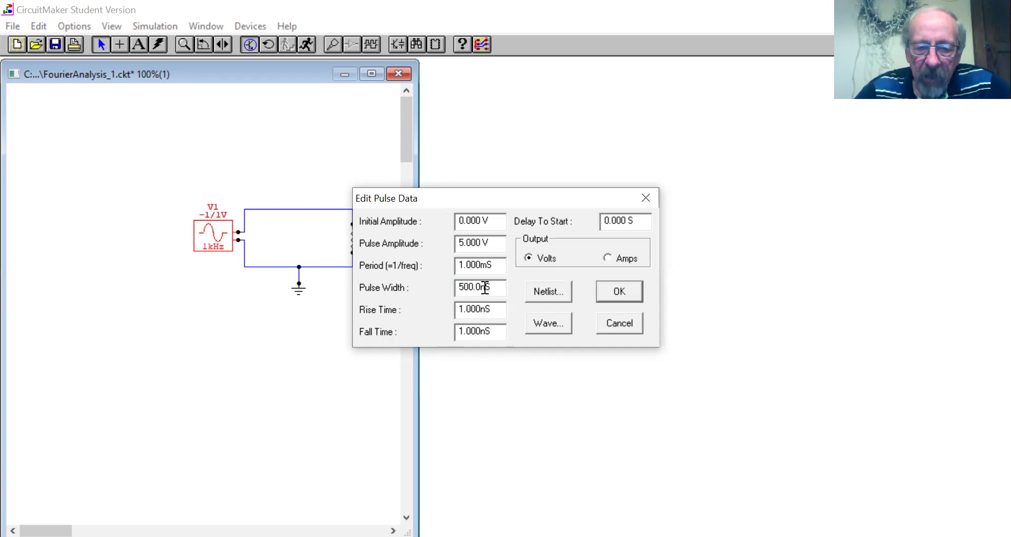
click(485, 287)
key(BackSpace)
text(u)
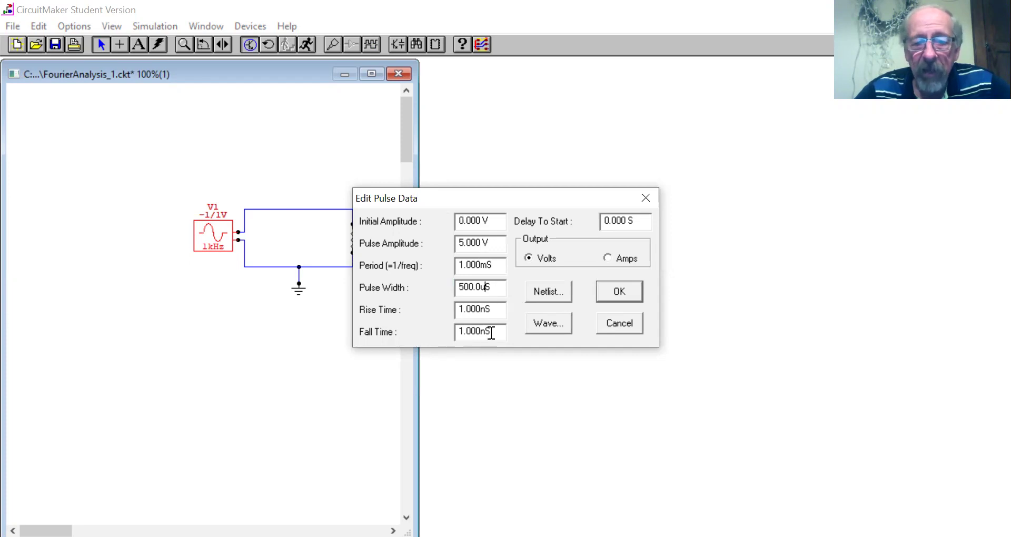
click(621, 293)
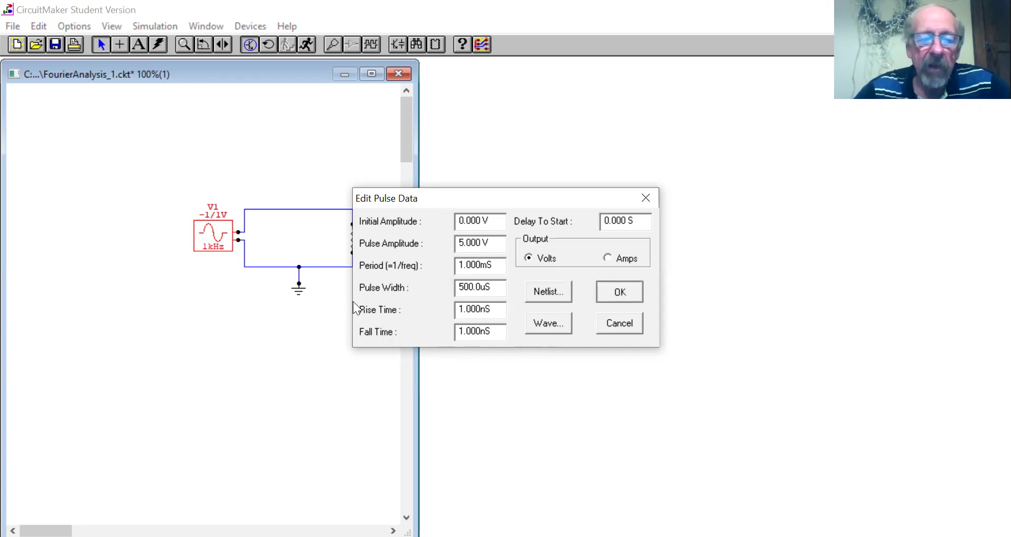
Run the simulation and show the full spectrum of the pulse signal in the maximized Fourier Analysis plot.
click(311, 46)
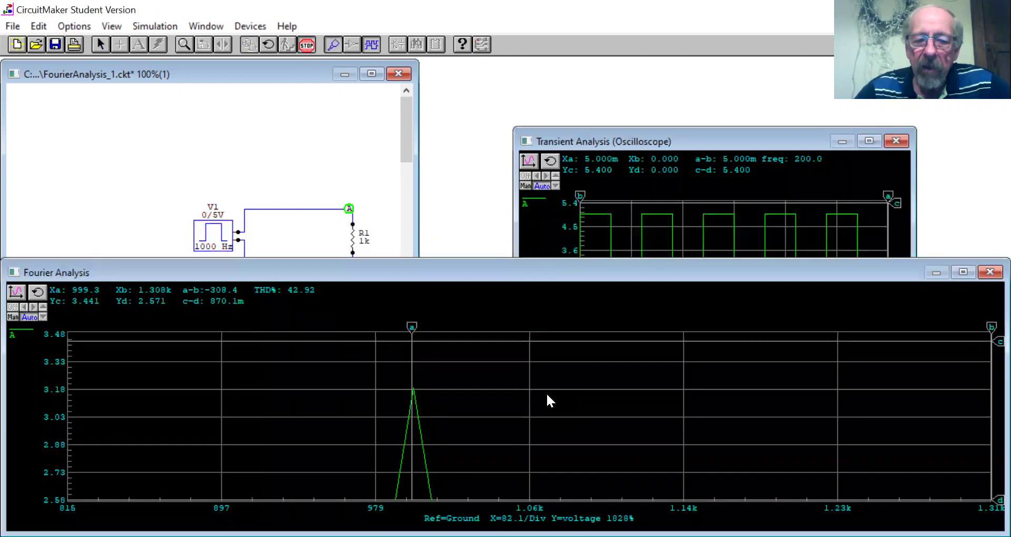
click(962, 273)
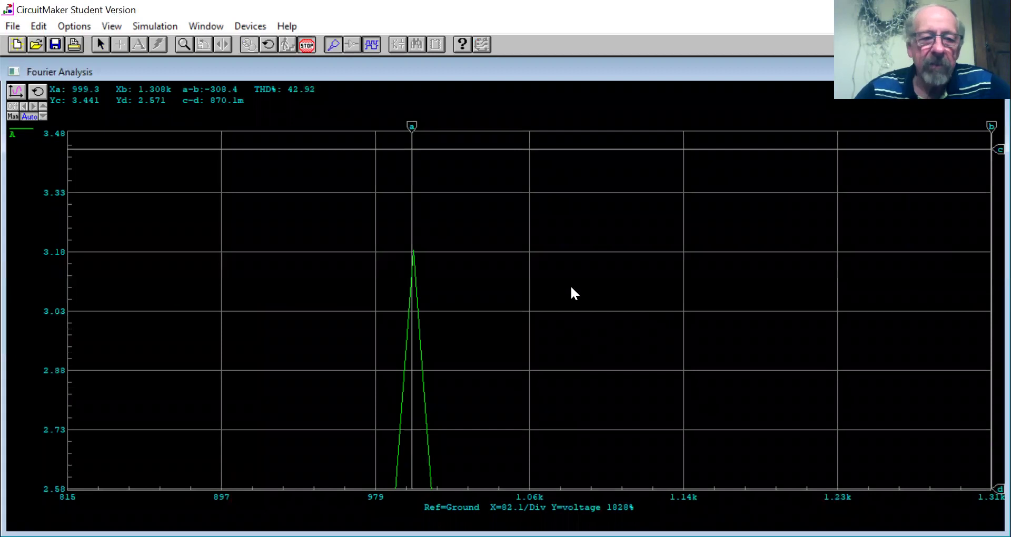
click(37, 91)
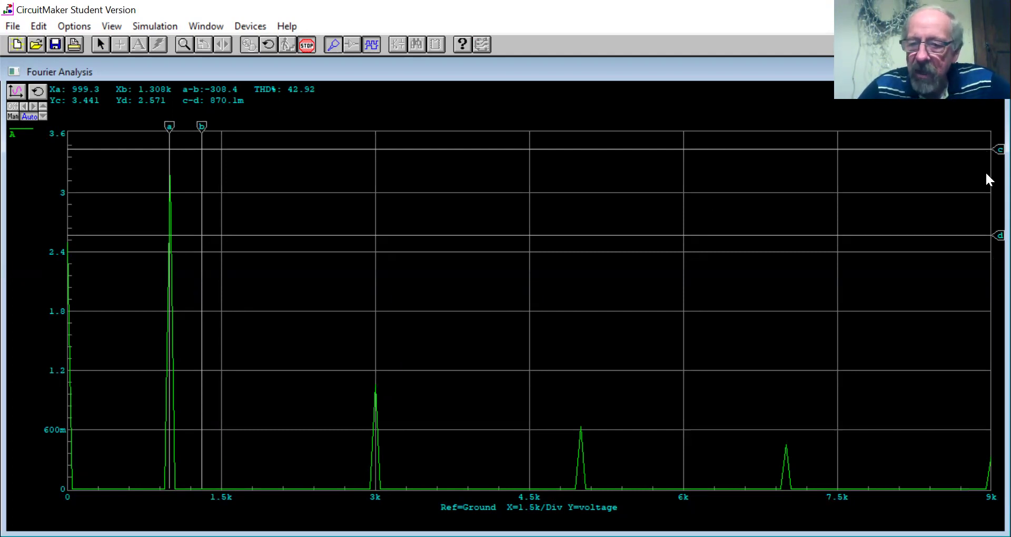
Measure the harmonic amplitudes with cursor c on the 1 kHz peak and cursor d on the 3 kHz and 5 kHz peaks.
drag(989, 151, 988, 174)
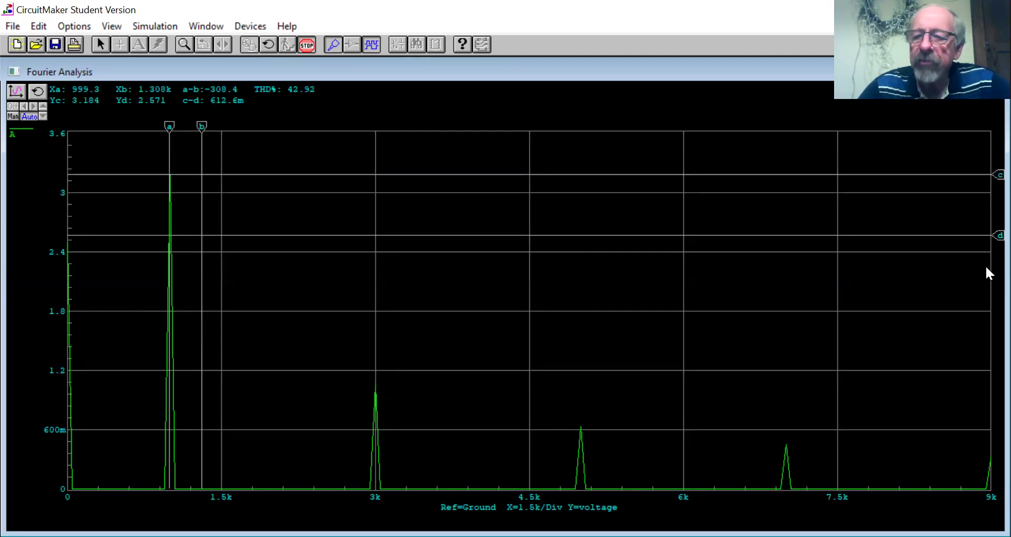
drag(988, 238, 988, 383)
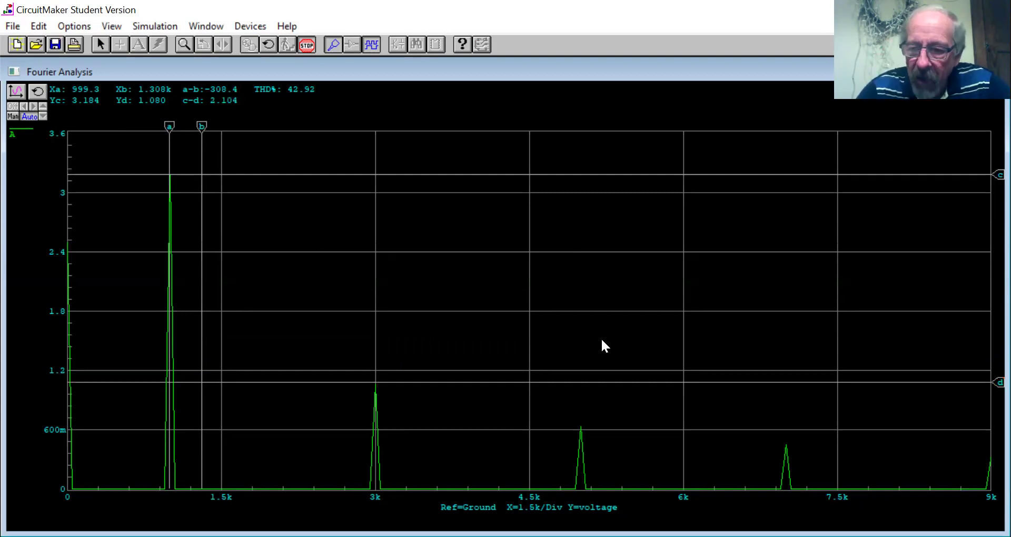
drag(987, 383, 995, 425)
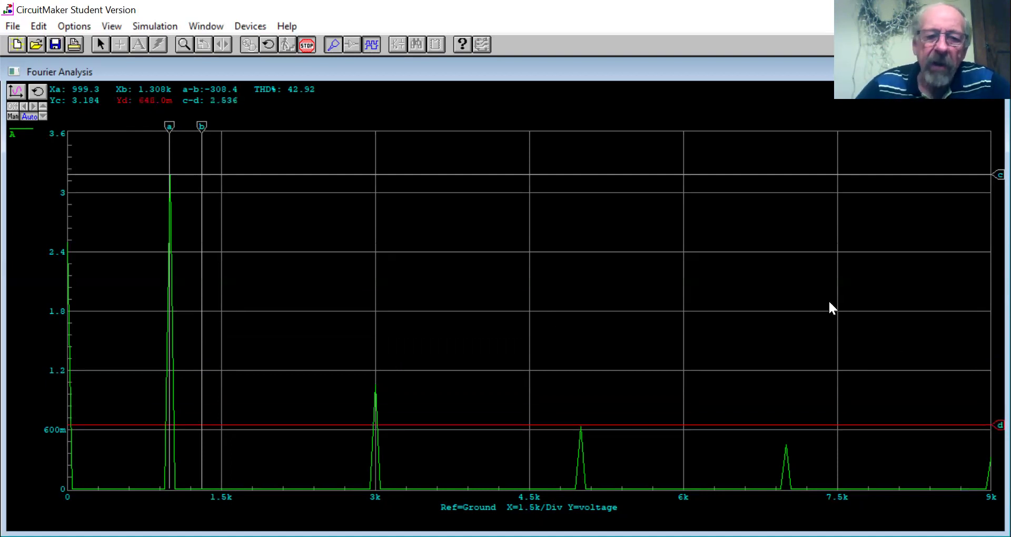
click(766, 295)
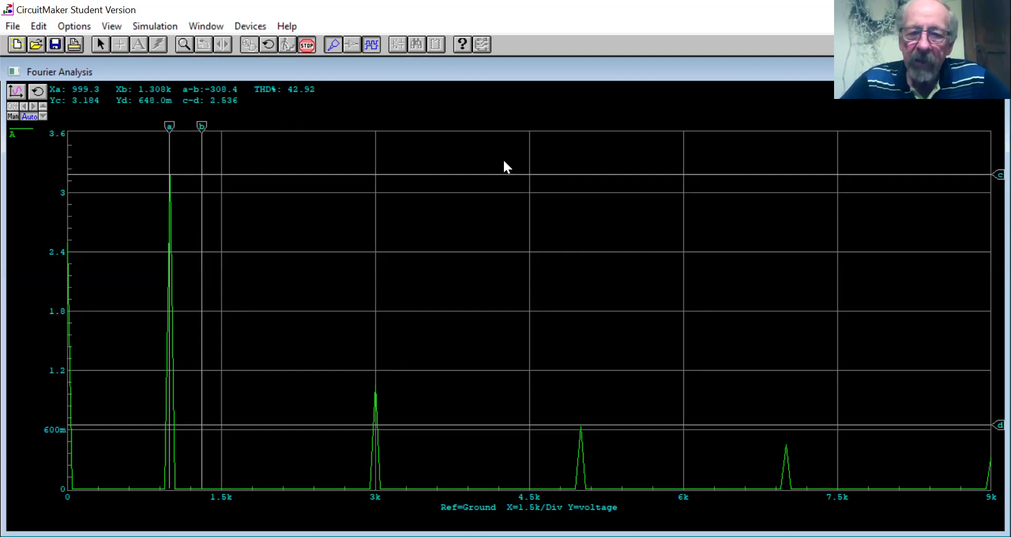
Stop the simulation and set the pulse width of source V1 to 250 uS.
click(307, 45)
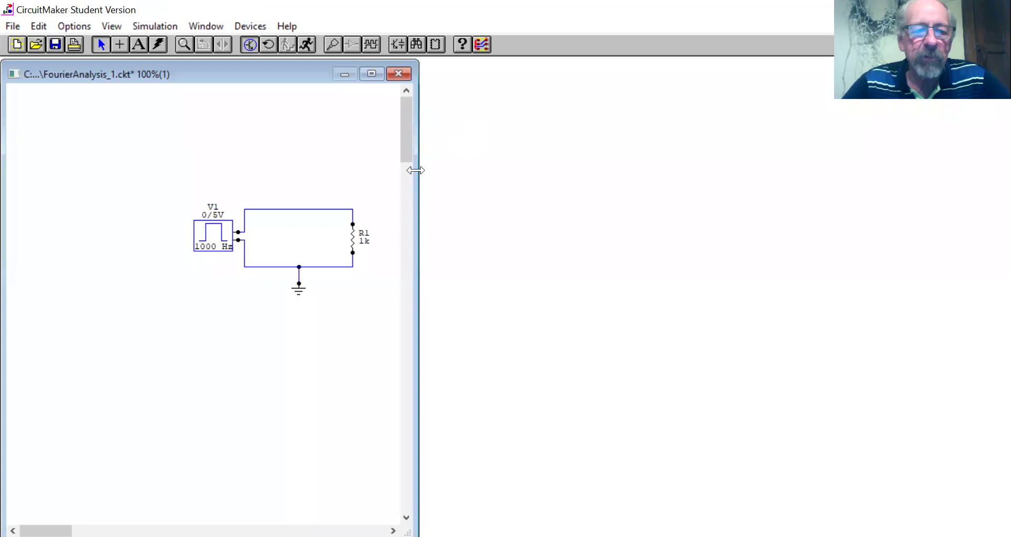
right_click(207, 240)
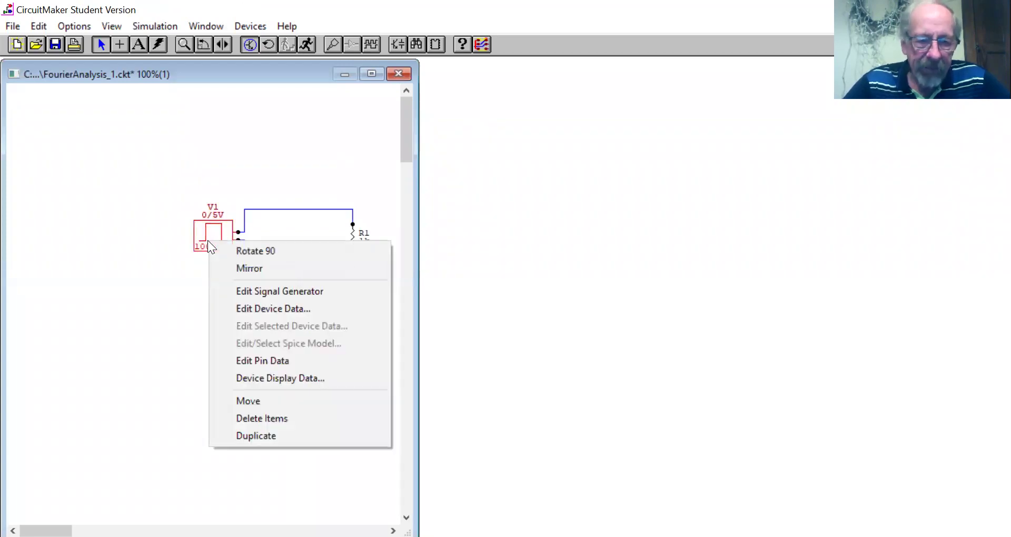
click(256, 291)
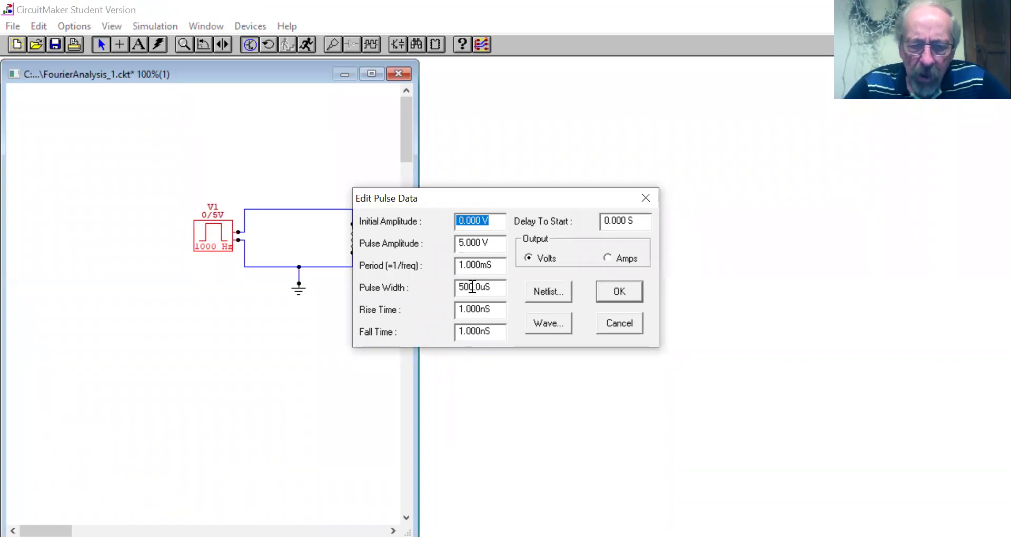
click(473, 286)
key(BackSpace)
key(BackSpace)
key(BackSpace)
key(BackSpace)
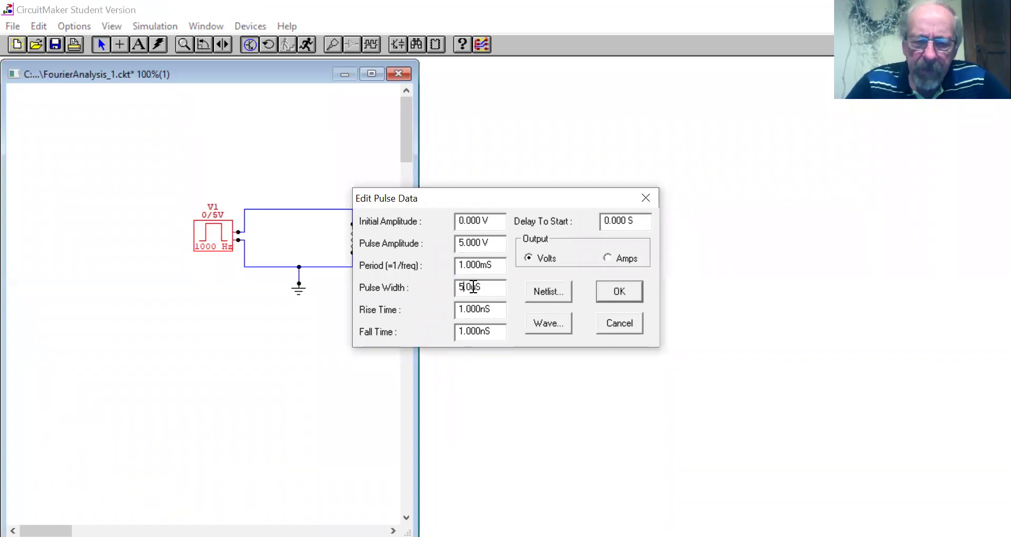
text(250)
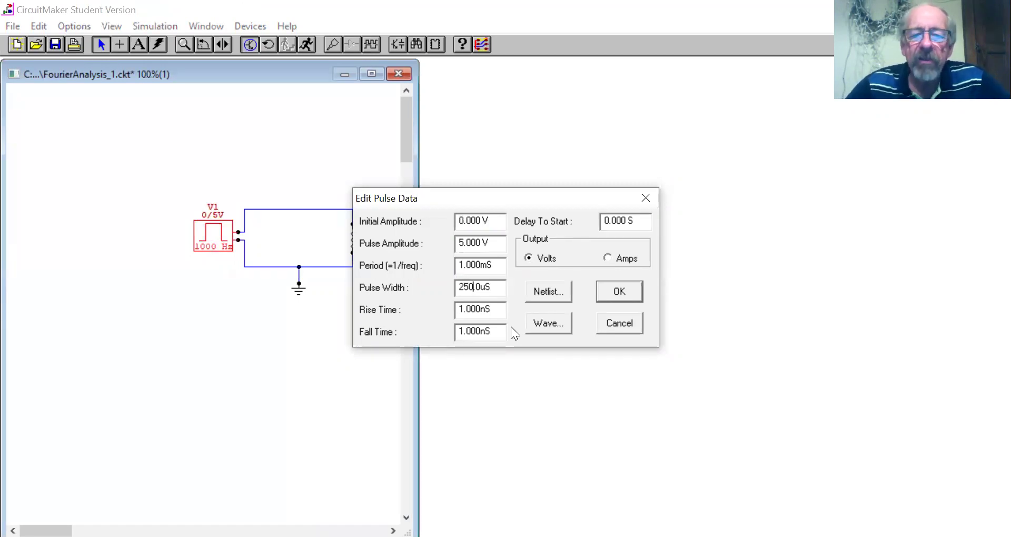
click(604, 294)
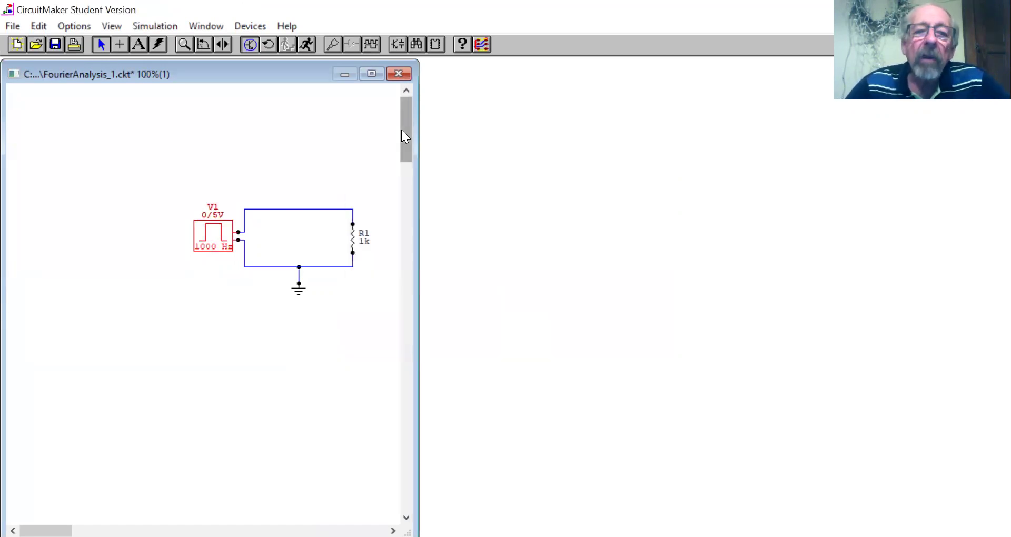
Deselect V1 and run the simulation with the narrower pulse.
click(319, 163)
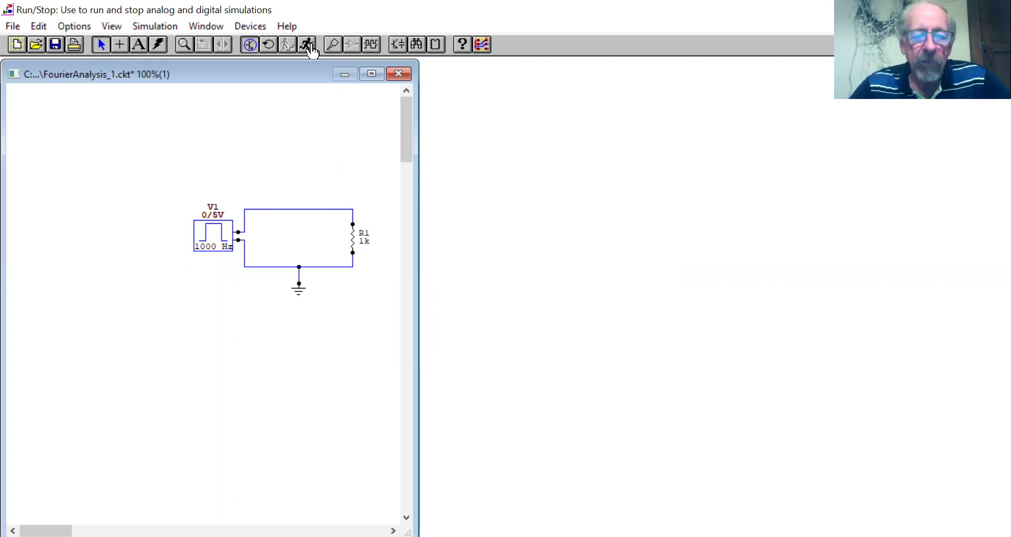
click(309, 47)
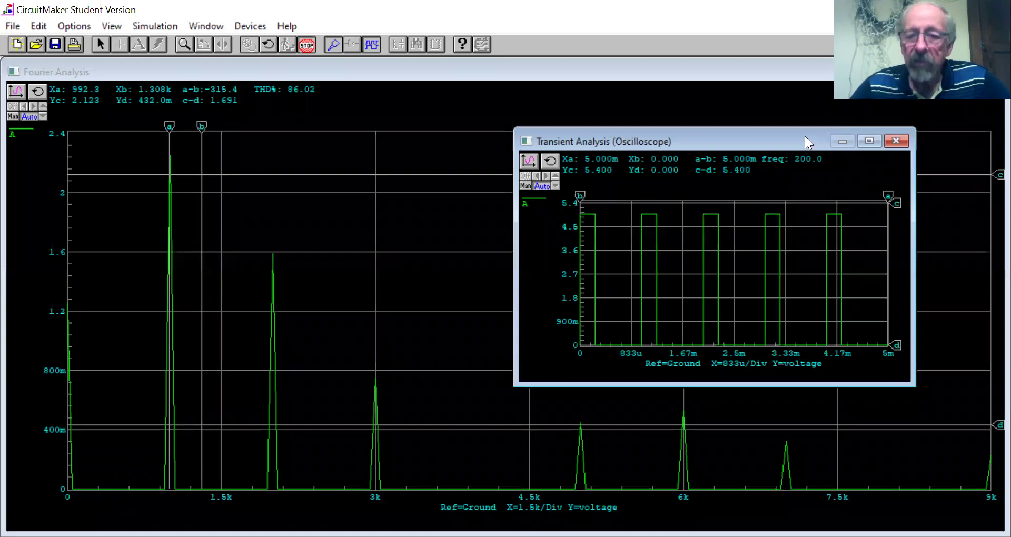
Close the transient analysis oscilloscope window and set the Fourier plot's Y axis to decibels.
drag(804, 136, 877, 117)
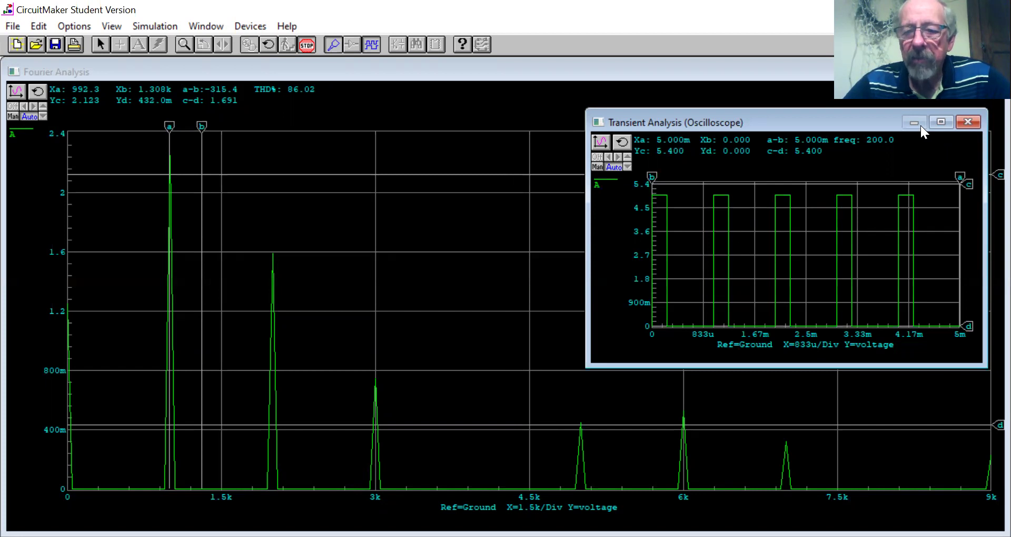
click(967, 121)
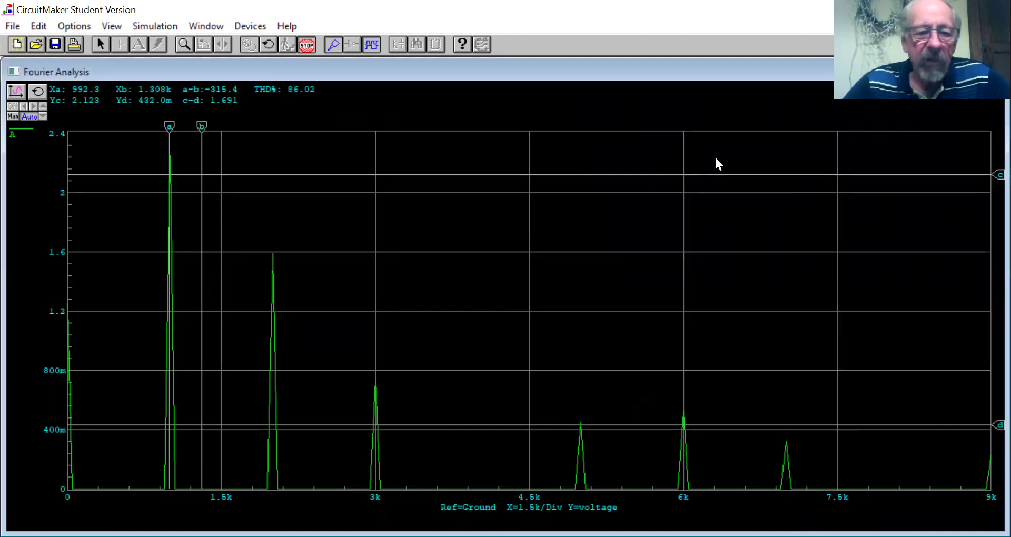
click(17, 94)
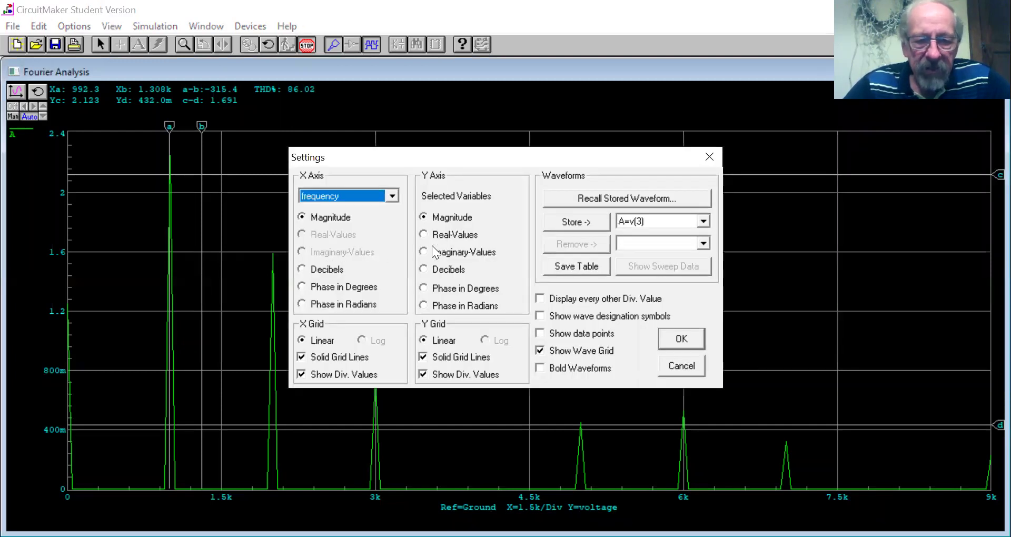
click(422, 271)
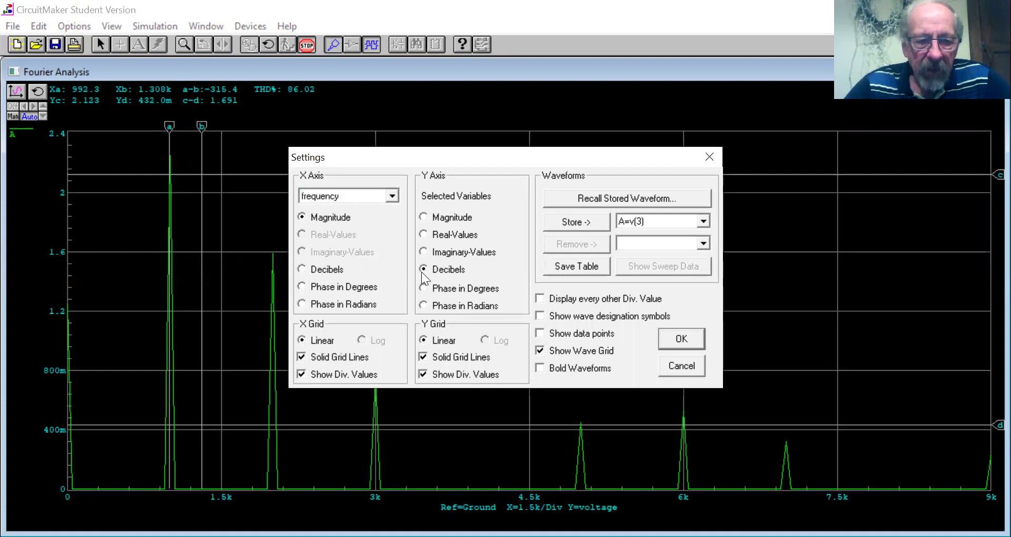
click(679, 338)
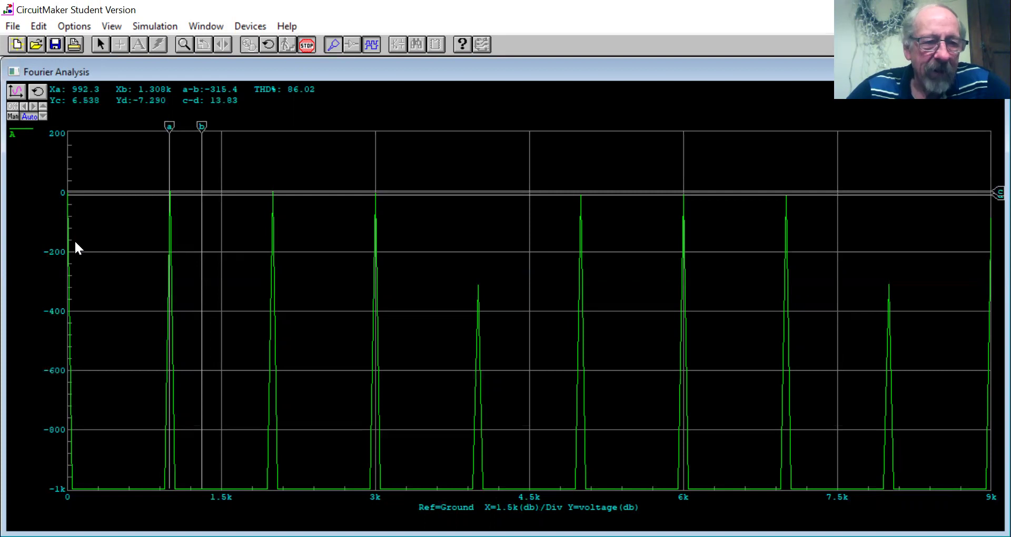
Switch the Fourier plot to manual scaling and set the vertical scale to 5 units per division.
click(13, 116)
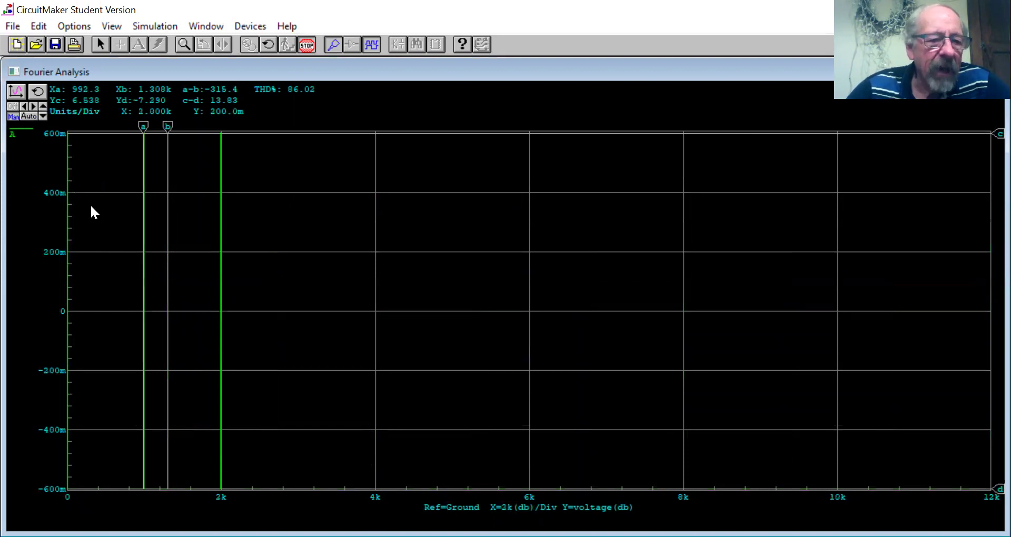
click(42, 106)
click(42, 107)
click(42, 106)
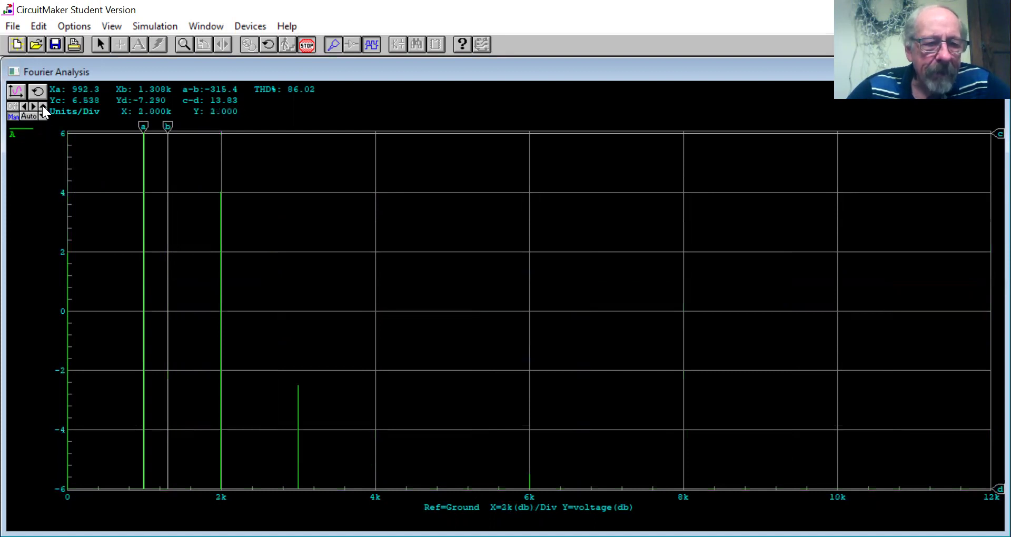
click(42, 106)
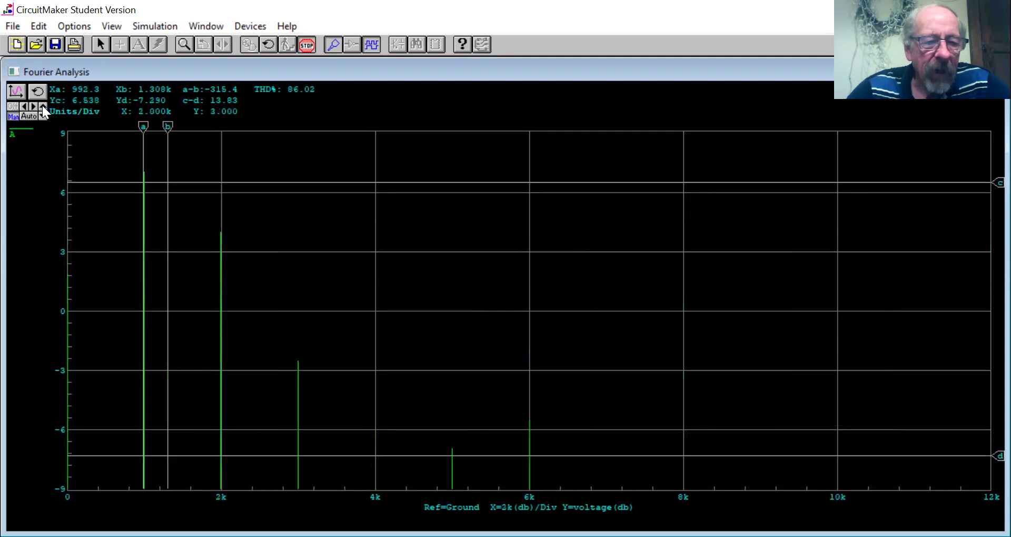
click(42, 106)
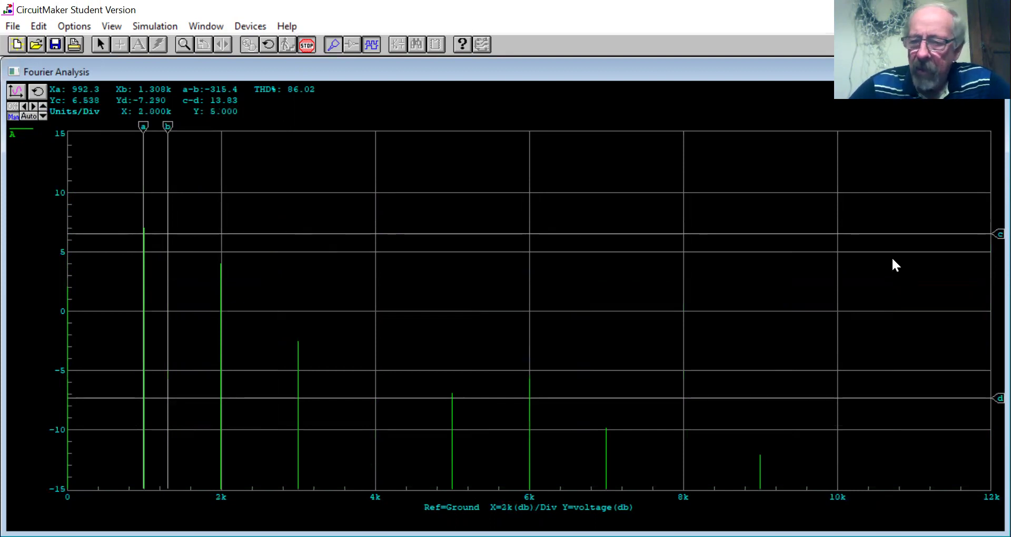
Measure the decibel difference between the 1 kHz and 3 kHz peaks with cursors c and d, and return the plot to automatic scaling.
drag(998, 235, 995, 227)
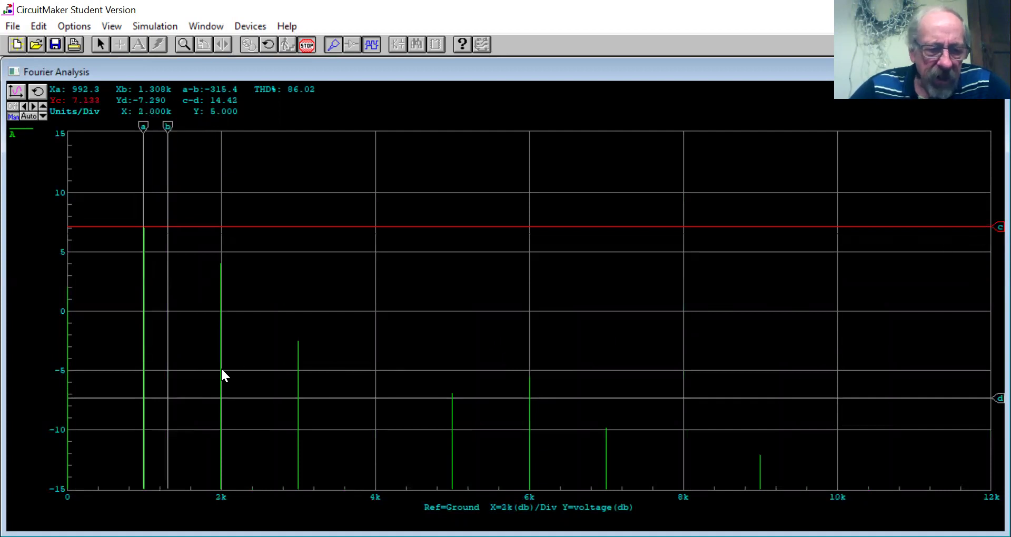
click(137, 153)
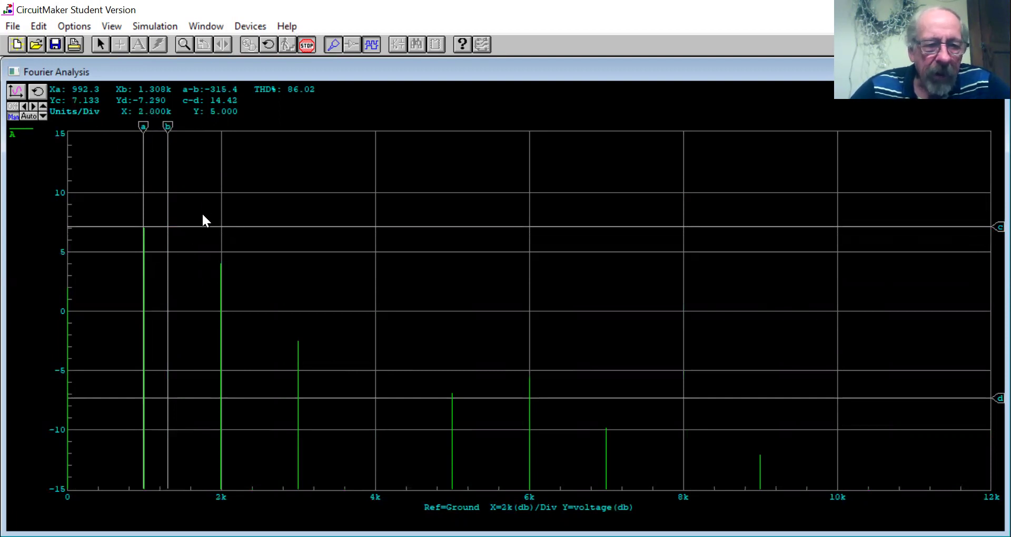
drag(987, 404, 990, 340)
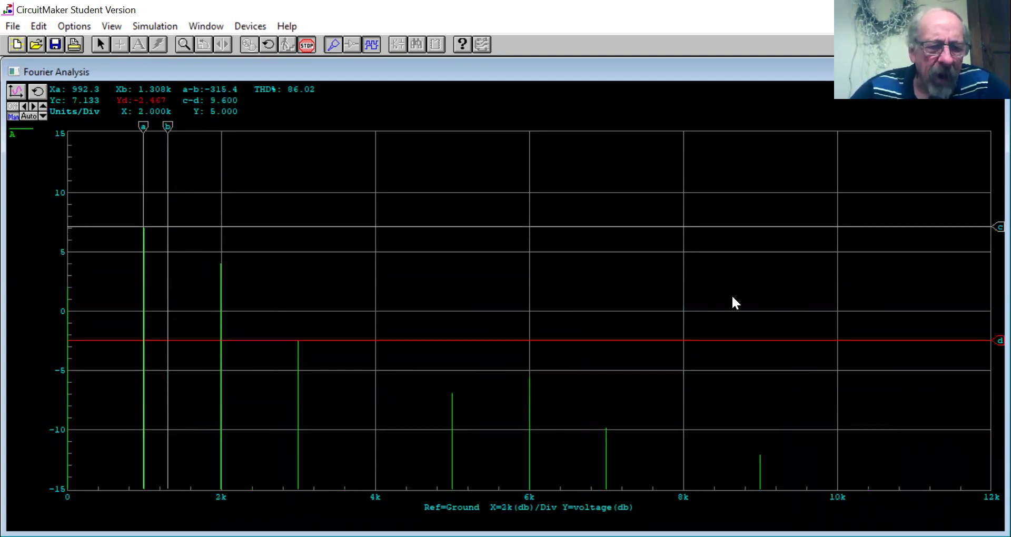
click(203, 151)
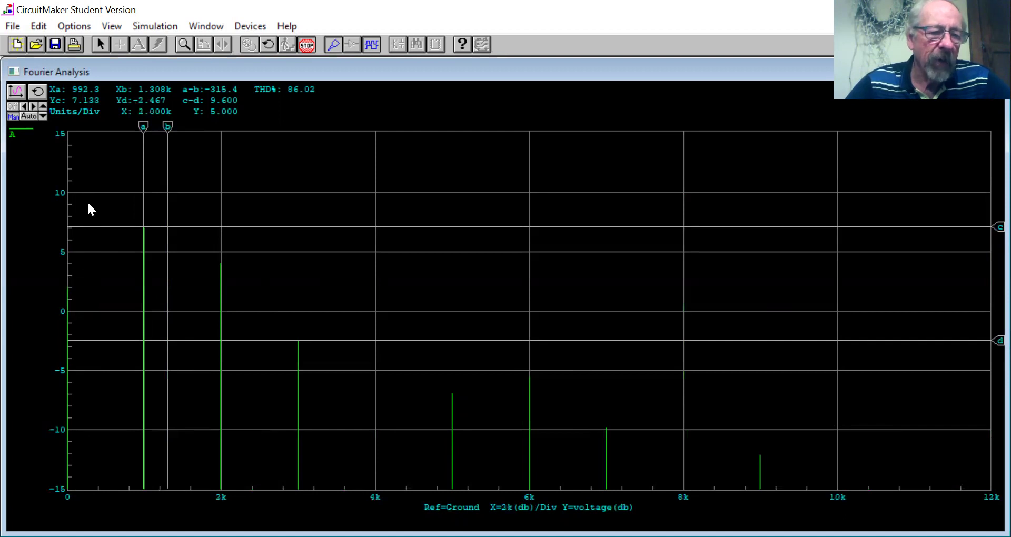
click(29, 117)
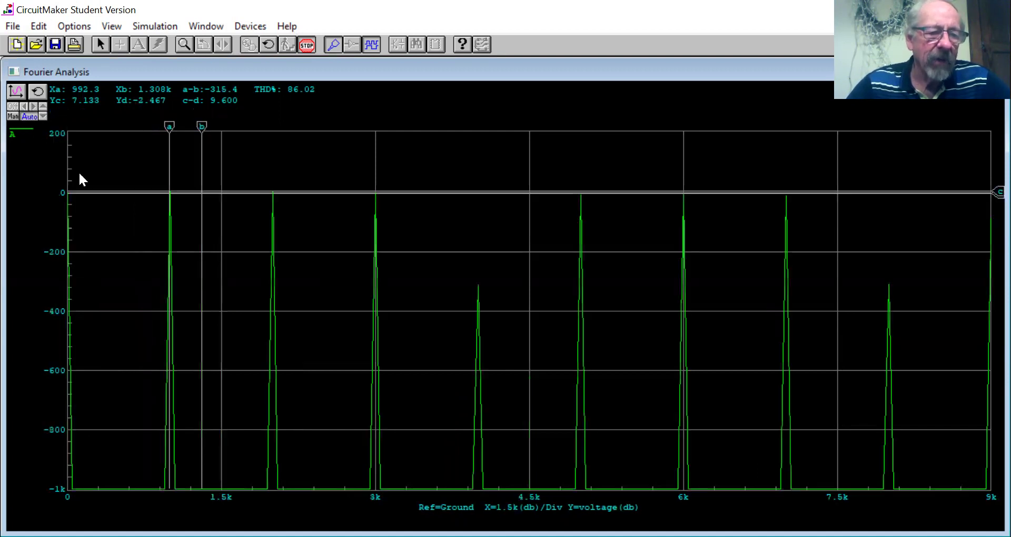